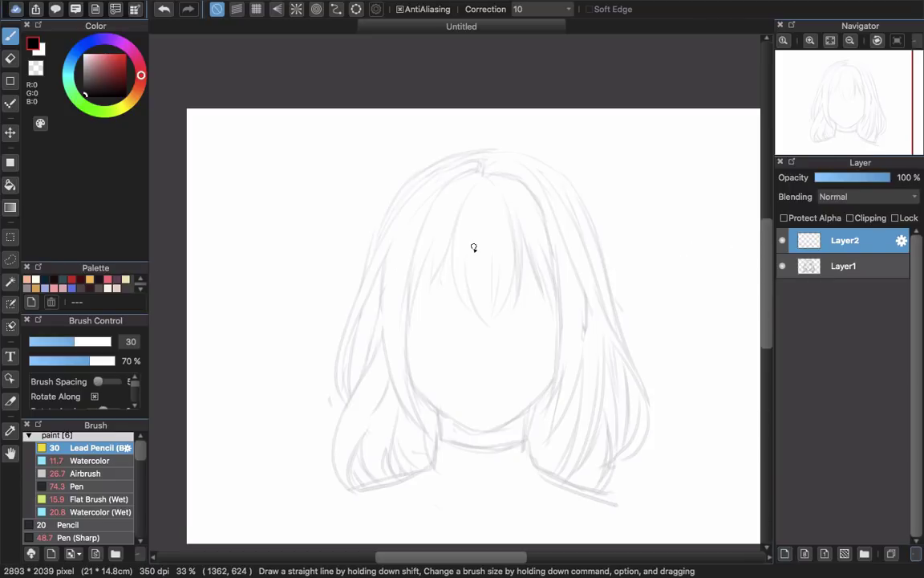
- Switch to the G Pen brush at size 9.5 and ink a short arc at the hair parting
{"action": "scroll", "coordinate": [477, 242], "scroll_direction": "up", "scroll_amount": 3}
{"action": "left_click_drag", "start_coordinate": [140, 455], "coordinate": [142, 471]}
{"action": "left_click", "coordinate": [79, 463]}
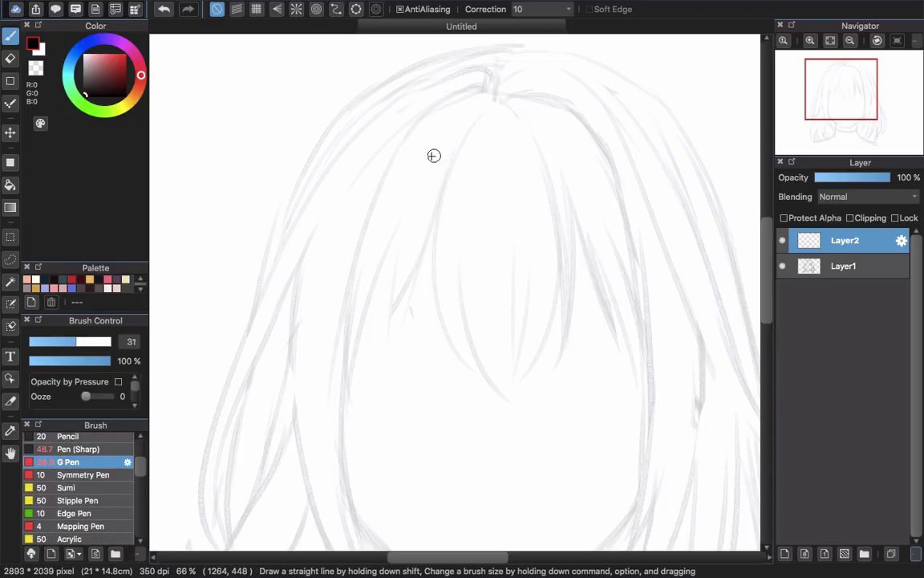
{"action": "left_click_drag", "start_coordinate": [399, 176], "coordinate": [418, 266]}
{"action": "scroll", "coordinate": [489, 163], "scroll_direction": "up", "scroll_amount": 2}
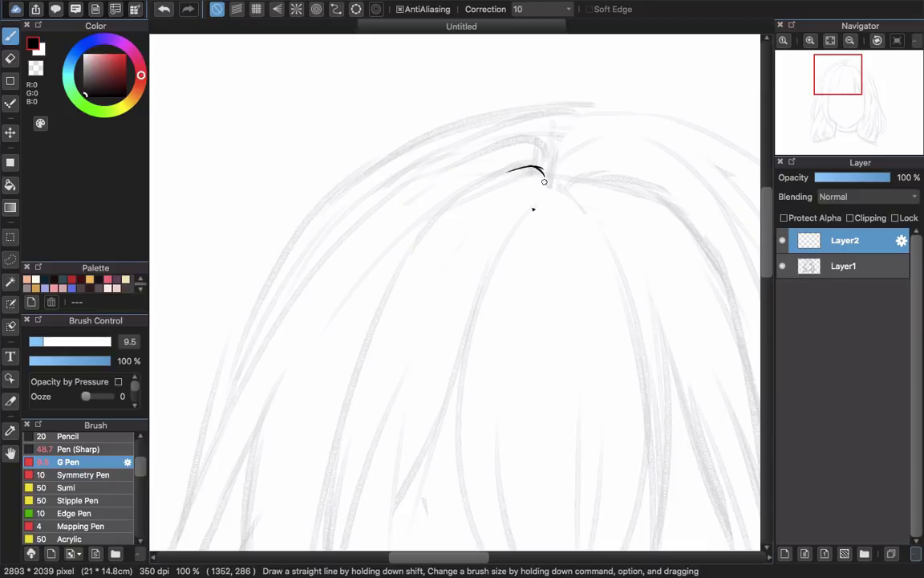
- Ink the long strands running from the parting down the left side of the face over the sketch
{"action": "left_click_drag", "start_coordinate": [481, 309], "coordinate": [498, 225]}
{"action": "left_click_drag", "start_coordinate": [519, 173], "coordinate": [449, 354]}
{"action": "mouse_move", "coordinate": [449, 354]}
{"action": "left_mouse_down"}
{"action": "mouse_move", "coordinate": [529, 193]}
{"action": "mouse_move", "coordinate": [496, 199]}
{"action": "mouse_move", "coordinate": [386, 436]}
{"action": "left_mouse_up"}
{"action": "left_click_drag", "start_coordinate": [441, 192], "coordinate": [409, 301]}
{"action": "left_click_drag", "start_coordinate": [459, 165], "coordinate": [374, 435]}
{"action": "mouse_move", "coordinate": [364, 433]}
{"action": "left_mouse_down"}
{"action": "mouse_move", "coordinate": [411, 322]}
{"action": "mouse_move", "coordinate": [408, 459]}
{"action": "left_mouse_up"}
{"action": "left_click_drag", "start_coordinate": [411, 462], "coordinate": [382, 257]}
{"action": "left_click_drag", "start_coordinate": [380, 234], "coordinate": [437, 470]}
{"action": "left_click_drag", "start_coordinate": [377, 137], "coordinate": [502, 461]}
- Ink the outer locks on the left side of the hair with long tapering strokes, following the sketch
{"action": "mouse_move", "coordinate": [407, 323]}
{"action": "left_mouse_down"}
{"action": "mouse_move", "coordinate": [509, 171]}
{"action": "mouse_move", "coordinate": [576, 39]}
{"action": "left_mouse_up"}
{"action": "left_click_drag", "start_coordinate": [498, 162], "coordinate": [419, 364]}
{"action": "key", "text": "super+z"}
{"action": "left_click_drag", "start_coordinate": [404, 529], "coordinate": [408, 360]}
{"action": "left_click_drag", "start_coordinate": [417, 350], "coordinate": [387, 425]}
{"action": "mouse_move", "coordinate": [458, 243]}
{"action": "left_mouse_down"}
{"action": "mouse_move", "coordinate": [371, 470]}
{"action": "mouse_move", "coordinate": [395, 354]}
{"action": "left_mouse_up"}
{"action": "mouse_move", "coordinate": [433, 239]}
{"action": "left_mouse_down"}
{"action": "mouse_move", "coordinate": [404, 368]}
{"action": "mouse_move", "coordinate": [408, 491]}
{"action": "left_mouse_up"}
{"action": "left_click_drag", "start_coordinate": [408, 386], "coordinate": [542, 145]}
{"action": "left_click_drag", "start_coordinate": [529, 152], "coordinate": [469, 414]}
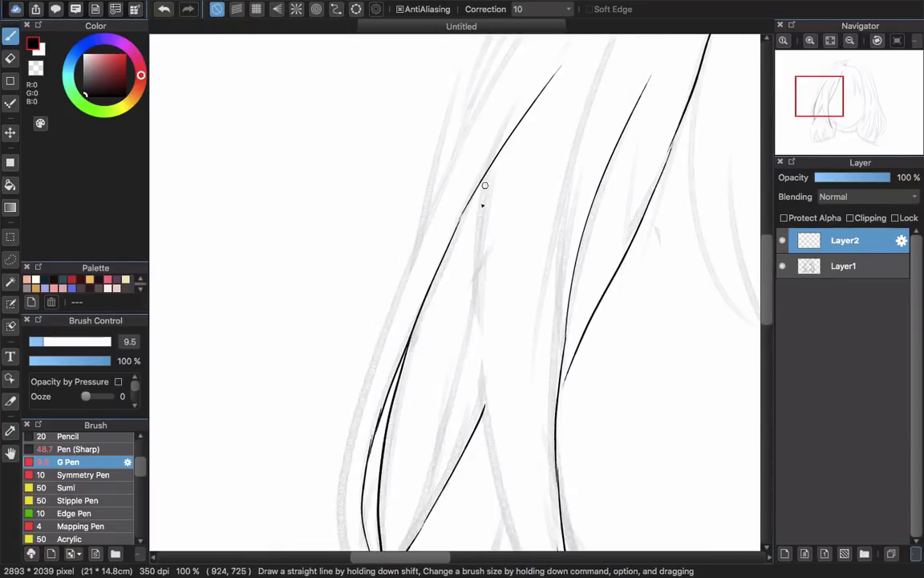
- Ink the inner strands and pointed tips of the left side locks beside the cheek
{"action": "left_click_drag", "start_coordinate": [486, 179], "coordinate": [480, 405]}
{"action": "left_click_drag", "start_coordinate": [449, 242], "coordinate": [510, 427]}
{"action": "left_click_drag", "start_coordinate": [482, 339], "coordinate": [576, 512]}
{"action": "mouse_move", "coordinate": [448, 234]}
{"action": "left_mouse_down"}
{"action": "mouse_move", "coordinate": [502, 322]}
{"action": "mouse_move", "coordinate": [547, 518]}
{"action": "left_mouse_up"}
{"action": "key", "text": "e"}
{"action": "key", "text": "b"}
{"action": "left_click_drag", "start_coordinate": [559, 192], "coordinate": [459, 384]}
{"action": "left_click_drag", "start_coordinate": [459, 385], "coordinate": [564, 161]}
{"action": "mouse_move", "coordinate": [564, 158]}
{"action": "left_mouse_down"}
{"action": "mouse_move", "coordinate": [505, 372]}
{"action": "mouse_move", "coordinate": [539, 464]}
{"action": "left_mouse_up"}
- Redo the misdrawn left strand, erase its stray part and ink a short accent line along it
{"action": "scroll", "coordinate": [353, 281], "scroll_direction": "up", "scroll_amount": 3}
{"action": "key", "text": "super+z"}
{"action": "left_click_drag", "start_coordinate": [341, 241], "coordinate": [398, 337]}
{"action": "key", "text": "e"}
{"action": "left_click_drag", "start_coordinate": [381, 184], "coordinate": [412, 299]}
{"action": "key", "text": "b"}
{"action": "left_click_drag", "start_coordinate": [382, 237], "coordinate": [415, 309]}
- Ink the crown of the head and the short curved lines around the parting
{"action": "scroll", "coordinate": [388, 270], "scroll_direction": "down", "scroll_amount": 3}
{"action": "mouse_move", "coordinate": [465, 120]}
{"action": "left_mouse_down"}
{"action": "mouse_move", "coordinate": [462, 233]}
{"action": "mouse_move", "coordinate": [437, 322]}
{"action": "left_mouse_up"}
{"action": "key", "text": "super+z"}
{"action": "mouse_move", "coordinate": [430, 156]}
{"action": "left_mouse_down"}
{"action": "mouse_move", "coordinate": [414, 354]}
{"action": "mouse_move", "coordinate": [500, 148]}
{"action": "left_mouse_up"}
{"action": "mouse_move", "coordinate": [500, 148]}
{"action": "left_mouse_down"}
{"action": "mouse_move", "coordinate": [426, 200]}
{"action": "mouse_move", "coordinate": [581, 145]}
{"action": "left_mouse_up"}
{"action": "mouse_move", "coordinate": [581, 145]}
{"action": "left_mouse_down"}
{"action": "mouse_move", "coordinate": [479, 160]}
{"action": "mouse_move", "coordinate": [551, 169]}
{"action": "left_mouse_up"}
{"action": "key", "text": "Down"}
{"action": "left_click_drag", "start_coordinate": [455, 219], "coordinate": [518, 231]}
- Ink the outer contour and upper strands on the opposite side of the hair in the flipped view, redrawing misplaced strokes
{"action": "mouse_move", "coordinate": [269, 486]}
{"action": "left_mouse_down"}
{"action": "mouse_move", "coordinate": [427, 179]}
{"action": "mouse_move", "coordinate": [538, 166]}
{"action": "left_mouse_up"}
{"action": "key", "text": "e"}
{"action": "key", "text": "b"}
{"action": "mouse_move", "coordinate": [441, 172]}
{"action": "left_mouse_down"}
{"action": "mouse_move", "coordinate": [534, 173]}
{"action": "mouse_move", "coordinate": [528, 168]}
{"action": "left_mouse_up"}
{"action": "key", "text": "super+z"}
{"action": "mouse_move", "coordinate": [382, 399]}
{"action": "left_mouse_down"}
{"action": "mouse_move", "coordinate": [466, 206]}
{"action": "mouse_move", "coordinate": [421, 317]}
{"action": "left_mouse_up"}
{"action": "left_click_drag", "start_coordinate": [260, 514], "coordinate": [374, 331]}
{"action": "key", "text": "super+z"}
{"action": "mouse_move", "coordinate": [255, 542]}
{"action": "left_mouse_down"}
{"action": "mouse_move", "coordinate": [376, 279]}
{"action": "mouse_move", "coordinate": [455, 170]}
{"action": "left_mouse_up"}
{"action": "scroll", "coordinate": [546, 136], "scroll_direction": "down", "scroll_amount": 5}
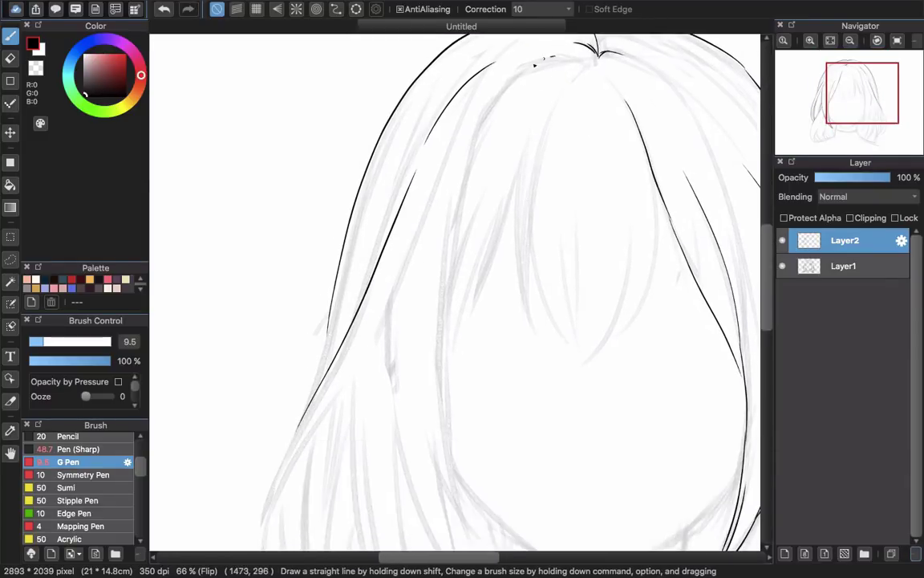
- Ink the face-framing lock and its pointed tip, plus the outer strands beside it, in the flipped view
{"action": "mouse_move", "coordinate": [457, 39]}
{"action": "left_mouse_down"}
{"action": "mouse_move", "coordinate": [429, 324]}
{"action": "mouse_move", "coordinate": [454, 426]}
{"action": "mouse_move", "coordinate": [469, 402]}
{"action": "left_mouse_up"}
{"action": "left_click_drag", "start_coordinate": [390, 176], "coordinate": [439, 402]}
{"action": "left_click_drag", "start_coordinate": [410, 313], "coordinate": [477, 445]}
{"action": "left_click_drag", "start_coordinate": [458, 368], "coordinate": [477, 447]}
{"action": "left_click_drag", "start_coordinate": [340, 391], "coordinate": [376, 330]}
{"action": "left_click_drag", "start_coordinate": [386, 172], "coordinate": [303, 330]}
{"action": "left_click_drag", "start_coordinate": [339, 214], "coordinate": [289, 386]}
- Ink the outer curl where the flipped side's hair bends inward, with a second strand inside it
{"action": "scroll", "coordinate": [297, 353], "scroll_direction": "down", "scroll_amount": 3}
{"action": "key", "text": "e"}
{"action": "key", "text": "b"}
{"action": "left_click_drag", "start_coordinate": [323, 240], "coordinate": [372, 395]}
{"action": "left_click_drag", "start_coordinate": [298, 307], "coordinate": [376, 408]}
{"action": "scroll", "coordinate": [386, 241], "scroll_direction": "up", "scroll_amount": 5}
{"action": "left_click_drag", "start_coordinate": [387, 226], "coordinate": [371, 297]}
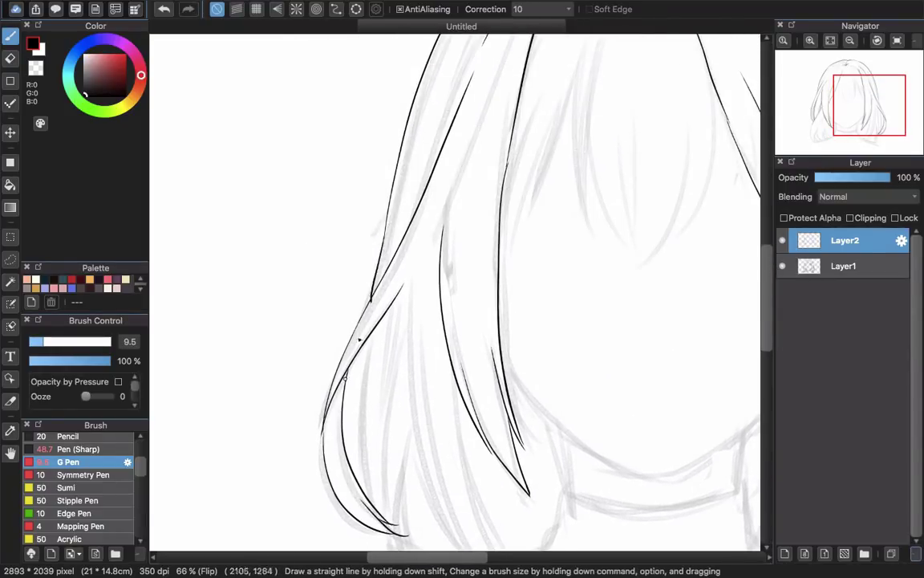
- Add inner strands and the lower tips to the curl on the flipped side, replacing the last stroke
{"action": "scroll", "coordinate": [368, 316], "scroll_direction": "down", "scroll_amount": 3}
{"action": "key", "text": "super+z"}
{"action": "mouse_move", "coordinate": [366, 242]}
{"action": "left_mouse_down"}
{"action": "mouse_move", "coordinate": [368, 387]}
{"action": "mouse_move", "coordinate": [433, 430]}
{"action": "left_mouse_up"}
{"action": "scroll", "coordinate": [368, 386], "scroll_direction": "down", "scroll_amount": 2}
{"action": "left_click_drag", "start_coordinate": [400, 388], "coordinate": [432, 429]}
{"action": "scroll", "coordinate": [407, 399], "scroll_direction": "up", "scroll_amount": 2}
{"action": "left_click_drag", "start_coordinate": [405, 164], "coordinate": [492, 431]}
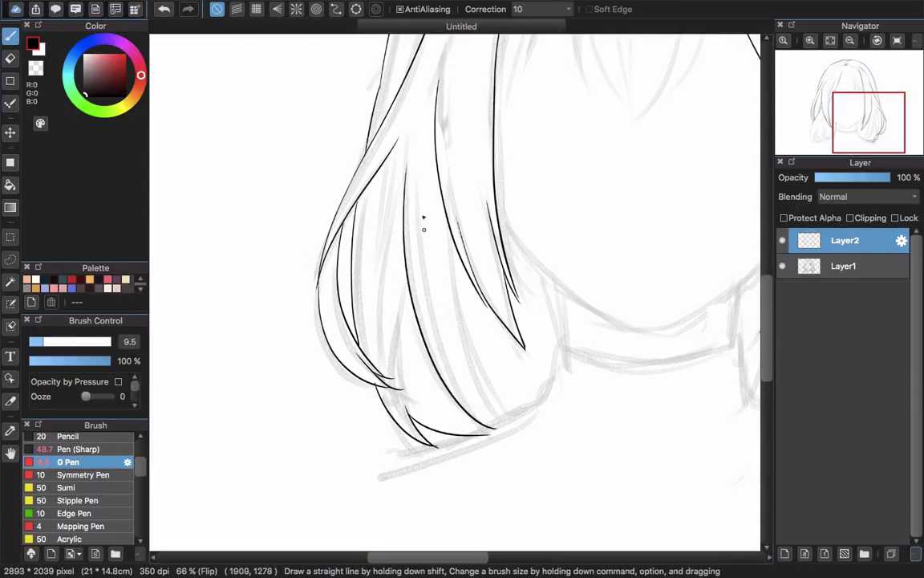
- Ink the remaining strands and the bottom edge of the curled hair ends on the flipped side
{"action": "left_click_drag", "start_coordinate": [449, 243], "coordinate": [499, 424]}
{"action": "mouse_move", "coordinate": [487, 201]}
{"action": "left_mouse_down"}
{"action": "mouse_move", "coordinate": [368, 353]}
{"action": "mouse_move", "coordinate": [383, 498]}
{"action": "left_mouse_up"}
{"action": "left_click_drag", "start_coordinate": [375, 287], "coordinate": [324, 398]}
{"action": "left_click_drag", "start_coordinate": [375, 257], "coordinate": [379, 315]}
{"action": "left_click_drag", "start_coordinate": [330, 376], "coordinate": [377, 236]}
- Ink the long side strands of the bangs over the forehead, redoing the misplaced stroke
{"action": "left_click_drag", "start_coordinate": [450, 249], "coordinate": [428, 185]}
{"action": "mouse_move", "coordinate": [465, 157]}
{"action": "left_mouse_down"}
{"action": "mouse_move", "coordinate": [451, 344]}
{"action": "mouse_move", "coordinate": [467, 382]}
{"action": "left_mouse_up"}
{"action": "left_click_drag", "start_coordinate": [487, 146], "coordinate": [456, 337]}
{"action": "key", "text": "super+z"}
{"action": "left_click_drag", "start_coordinate": [480, 166], "coordinate": [468, 381]}
{"action": "left_click_drag", "start_coordinate": [415, 330], "coordinate": [431, 311]}
{"action": "left_click_drag", "start_coordinate": [464, 205], "coordinate": [421, 339]}
{"action": "left_click_drag", "start_coordinate": [446, 243], "coordinate": [392, 397]}
- Ink the V-shaped central tip of the bangs and the thin strands next to it
{"action": "left_click_drag", "start_coordinate": [422, 210], "coordinate": [455, 393]}
{"action": "left_click_drag", "start_coordinate": [439, 321], "coordinate": [472, 410]}
{"action": "left_click_drag", "start_coordinate": [472, 410], "coordinate": [522, 252]}
{"action": "left_click_drag", "start_coordinate": [490, 394], "coordinate": [537, 306]}
{"action": "left_click_drag", "start_coordinate": [547, 240], "coordinate": [532, 359]}
{"action": "left_click_drag", "start_coordinate": [538, 284], "coordinate": [532, 364]}
{"action": "key", "text": "Down"}
- Ink the outer outline of the lower left curls, replacing one misplaced strand
{"action": "left_click_drag", "start_coordinate": [467, 387], "coordinate": [479, 241]}
{"action": "mouse_move", "coordinate": [449, 441]}
{"action": "left_mouse_down"}
{"action": "mouse_move", "coordinate": [460, 253]}
{"action": "mouse_move", "coordinate": [630, 242]}
{"action": "left_mouse_up"}
{"action": "mouse_move", "coordinate": [353, 244]}
{"action": "left_mouse_down"}
{"action": "mouse_move", "coordinate": [356, 415]}
{"action": "mouse_move", "coordinate": [399, 287]}
{"action": "left_mouse_up"}
{"action": "left_click_drag", "start_coordinate": [445, 207], "coordinate": [408, 277]}
{"action": "left_click_drag", "start_coordinate": [381, 310], "coordinate": [402, 403]}
{"action": "key", "text": "super+z"}
{"action": "left_click_drag", "start_coordinate": [377, 316], "coordinate": [436, 402]}
- Add the curved inner strands that fan through the lower left curls
{"action": "left_click_drag", "start_coordinate": [369, 333], "coordinate": [396, 406]}
{"action": "left_click_drag", "start_coordinate": [450, 337], "coordinate": [437, 363]}
{"action": "left_click_drag", "start_coordinate": [447, 275], "coordinate": [439, 410]}
{"action": "left_click_drag", "start_coordinate": [431, 371], "coordinate": [450, 277]}
{"action": "left_click_drag", "start_coordinate": [432, 355], "coordinate": [461, 410]}
{"action": "left_click_drag", "start_coordinate": [534, 376], "coordinate": [449, 426]}
- Ink the bottom edge of the left hair ends, undoing and redrawing the last edge stroke
{"action": "key", "text": "Up"}
{"action": "left_click_drag", "start_coordinate": [344, 249], "coordinate": [416, 344]}
{"action": "left_click_drag", "start_coordinate": [440, 380], "coordinate": [385, 375]}
{"action": "key", "text": "Down"}
{"action": "mouse_move", "coordinate": [399, 415]}
{"action": "left_mouse_down"}
{"action": "mouse_move", "coordinate": [438, 410]}
{"action": "mouse_move", "coordinate": [512, 358]}
{"action": "left_mouse_up"}
{"action": "left_click_drag", "start_coordinate": [470, 394], "coordinate": [547, 337]}
{"action": "key", "text": "super+z"}
{"action": "left_click_drag", "start_coordinate": [485, 379], "coordinate": [575, 313]}
- Ink the jawline from cheek to cheek around the chin and clean up its excess strokes
{"action": "key", "text": "Down"}
{"action": "left_click_drag", "start_coordinate": [554, 393], "coordinate": [488, 360]}
{"action": "mouse_move", "coordinate": [451, 383]}
{"action": "left_mouse_down"}
{"action": "mouse_move", "coordinate": [493, 377]}
{"action": "mouse_move", "coordinate": [592, 307]}
{"action": "mouse_move", "coordinate": [674, 199]}
{"action": "left_mouse_up"}
{"action": "key", "text": "super+z"}
{"action": "key", "text": "e"}
{"action": "mouse_move", "coordinate": [311, 306]}
{"action": "left_mouse_down"}
{"action": "mouse_move", "coordinate": [423, 379]}
{"action": "mouse_move", "coordinate": [484, 383]}
{"action": "mouse_move", "coordinate": [577, 333]}
{"action": "mouse_move", "coordinate": [647, 273]}
{"action": "left_mouse_up"}
{"action": "key", "text": "Down"}
{"action": "key", "text": "b"}
{"action": "key", "text": "super+z"}
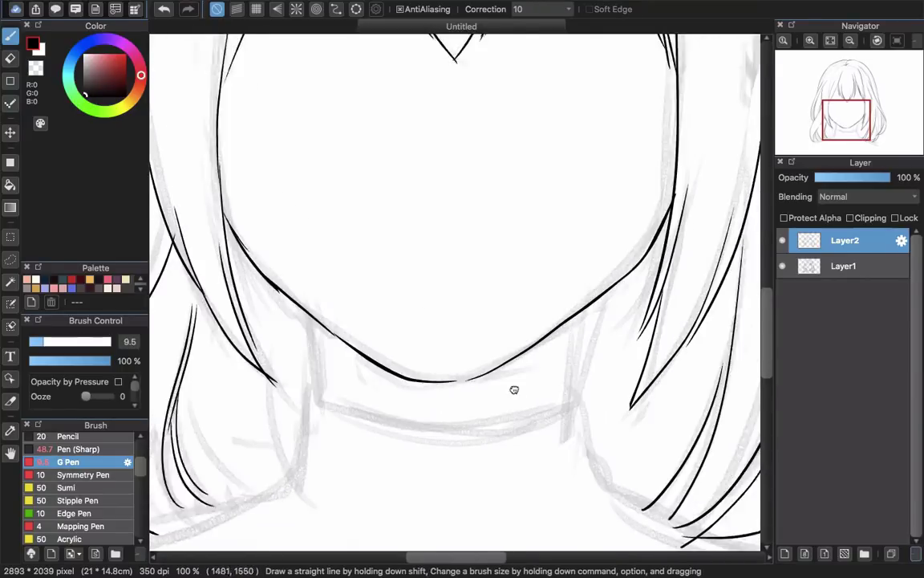
- Ink both sides of the neck and the curved neckline between them, erasing part of the neckline
{"action": "key", "text": "Down"}
{"action": "key", "text": "super+z"}
{"action": "left_click_drag", "start_coordinate": [345, 265], "coordinate": [349, 356]}
{"action": "left_click_drag", "start_coordinate": [617, 263], "coordinate": [612, 356]}
{"action": "left_click_drag", "start_coordinate": [349, 355], "coordinate": [616, 355]}
{"action": "key", "text": "e"}
{"action": "left_click_drag", "start_coordinate": [564, 387], "coordinate": [546, 381]}
{"action": "key", "text": "b"}
- Ink the lines descending from both ends of the neckline and continue them along the shoulders
{"action": "left_click_drag", "start_coordinate": [346, 351], "coordinate": [335, 449]}
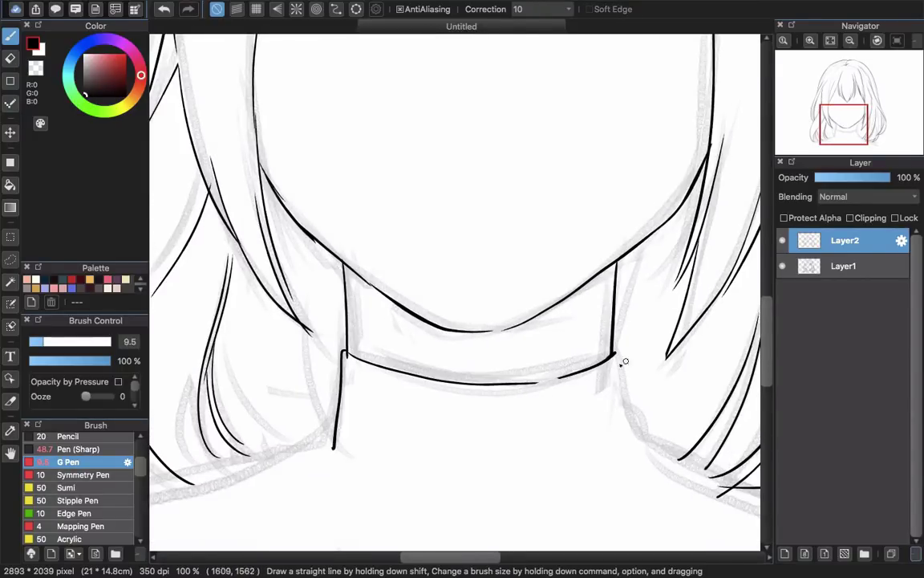
{"action": "left_click_drag", "start_coordinate": [620, 349], "coordinate": [655, 457]}
{"action": "left_click_drag", "start_coordinate": [563, 410], "coordinate": [585, 406]}
{"action": "left_click_drag", "start_coordinate": [434, 448], "coordinate": [263, 488]}
{"action": "mouse_move", "coordinate": [651, 460]}
{"action": "left_mouse_down"}
{"action": "mouse_move", "coordinate": [522, 373]}
{"action": "mouse_move", "coordinate": [689, 424]}
{"action": "left_mouse_up"}
- Hide the sketch on Layer1 and show the whole canvas with only the line art
{"action": "left_click", "coordinate": [782, 266]}
{"action": "key", "text": "super+minus"}
{"action": "key", "text": "super+minus"}
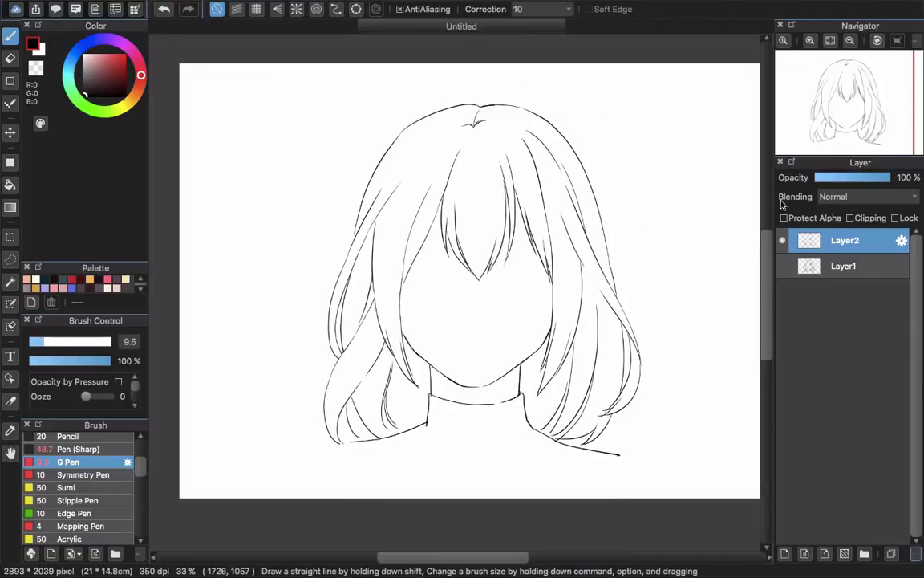
- Pick a light pink (R 255, G 183, B 183) and add a new layer beneath the line art layer
{"action": "left_click", "coordinate": [94, 55]}
{"action": "left_click", "coordinate": [785, 554]}
{"action": "left_click_drag", "start_coordinate": [846, 241], "coordinate": [845, 276]}
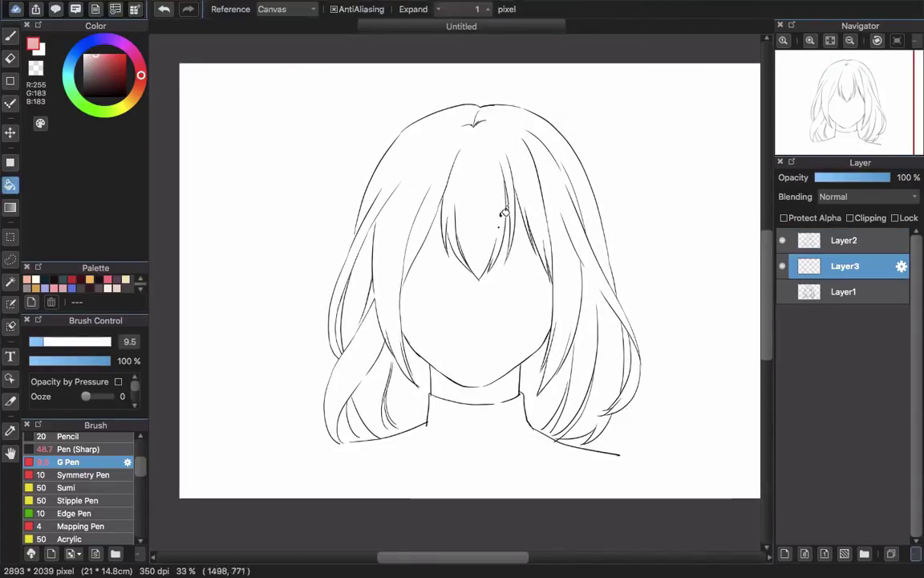
- Try to bucket-fill the bangs with the light pink
{"action": "key", "text": "g"}
{"action": "left_click", "coordinate": [495, 234]}
{"action": "key", "text": "super+z"}
- Bridge the open hair tips to the shoulder lines on both sides with light pink G Pen strokes on Layer3
{"action": "scroll", "coordinate": [587, 283], "scroll_direction": "up", "scroll_amount": 2}
{"action": "key", "text": "b"}
{"action": "scroll", "coordinate": [565, 370], "scroll_direction": "up", "scroll_amount": 2}
{"action": "left_click_drag", "start_coordinate": [503, 359], "coordinate": [488, 363]}
{"action": "left_click_drag", "start_coordinate": [544, 370], "coordinate": [532, 381]}
{"action": "left_click_drag", "start_coordinate": [618, 178], "coordinate": [603, 261]}
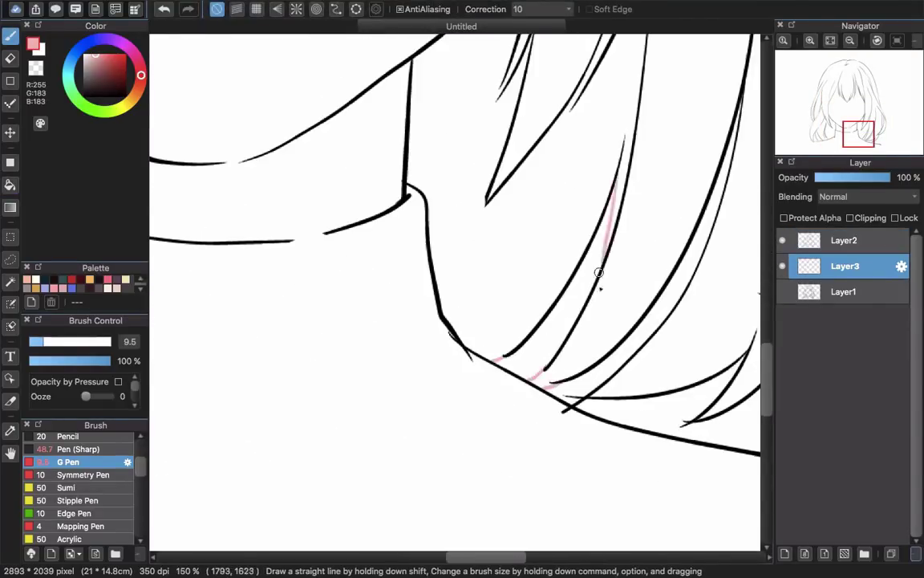
{"action": "scroll", "coordinate": [602, 301], "scroll_direction": "down", "scroll_amount": 2}
{"action": "left_click_drag", "start_coordinate": [313, 285], "coordinate": [505, 273]}
{"action": "scroll", "coordinate": [354, 347], "scroll_direction": "up", "scroll_amount": 3}
{"action": "left_click_drag", "start_coordinate": [327, 346], "coordinate": [438, 330]}
- Try to bucket-fill the hair with the light pink and undo the fill
{"action": "scroll", "coordinate": [459, 344], "scroll_direction": "down", "scroll_amount": 4}
{"action": "key", "text": "g"}
{"action": "left_click", "coordinate": [448, 231]}
{"action": "key", "text": "super+z"}
- Close another small gap in the line art with a short pink stroke, then test the fill and undo it
{"action": "key", "text": "b"}
{"action": "scroll", "coordinate": [408, 158], "scroll_direction": "up", "scroll_amount": 3}
{"action": "left_click_drag", "start_coordinate": [404, 192], "coordinate": [402, 209]}
{"action": "scroll", "coordinate": [402, 209], "scroll_direction": "down", "scroll_amount": 3}
{"action": "key", "text": "g"}
{"action": "left_click", "coordinate": [540, 208]}
{"action": "key", "text": "super+z"}
- Close further gaps along the hair outline with light pink G Pen strokes
{"action": "key", "text": "b"}
{"action": "mouse_move", "coordinate": [462, 396]}
{"action": "left_mouse_down"}
{"action": "mouse_move", "coordinate": [456, 231]}
{"action": "mouse_move", "coordinate": [495, 423]}
{"action": "mouse_move", "coordinate": [436, 276]}
{"action": "left_mouse_up"}
{"action": "scroll", "coordinate": [574, 406], "scroll_direction": "up", "scroll_amount": 2}
{"action": "left_click_drag", "start_coordinate": [479, 71], "coordinate": [614, 531]}
{"action": "left_click_drag", "start_coordinate": [361, 241], "coordinate": [629, 389]}
{"action": "left_click_drag", "start_coordinate": [355, 153], "coordinate": [349, 163]}
{"action": "mouse_move", "coordinate": [243, 511]}
{"action": "left_mouse_down"}
{"action": "mouse_move", "coordinate": [362, 216]}
{"action": "mouse_move", "coordinate": [366, 157]}
{"action": "left_mouse_up"}
- Test the light pink bucket fill at two spots in the hair and undo both fills
{"action": "key", "text": "g"}
{"action": "left_click", "coordinate": [341, 323]}
{"action": "key", "text": "super+z"}
{"action": "scroll", "coordinate": [340, 322], "scroll_direction": "down", "scroll_amount": 3}
{"action": "scroll", "coordinate": [338, 270], "scroll_direction": "right", "scroll_amount": 5}
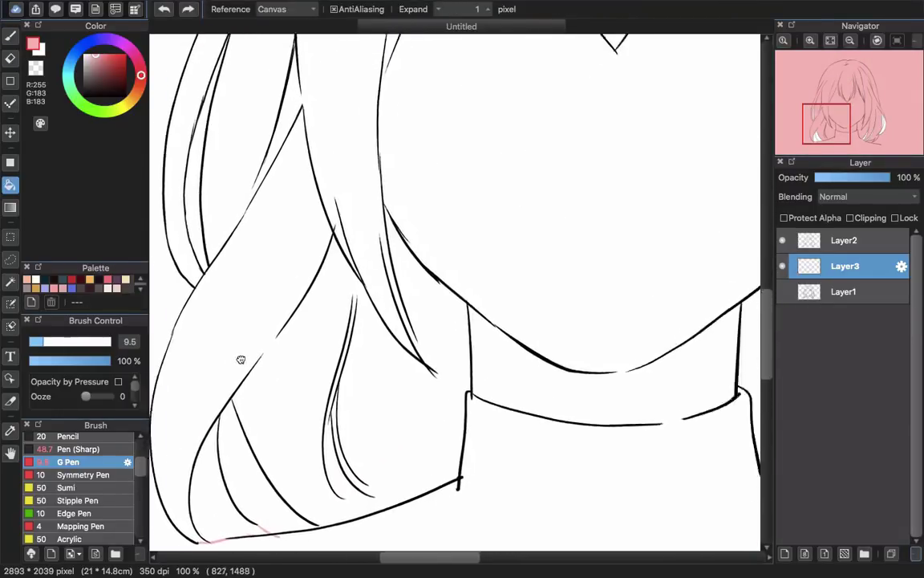
{"action": "scroll", "coordinate": [353, 440], "scroll_direction": "up", "scroll_amount": 2}
{"action": "key", "text": "p"}
{"action": "mouse_move", "coordinate": [495, 165]}
{"action": "left_mouse_down"}
{"action": "mouse_move", "coordinate": [403, 394]}
{"action": "mouse_move", "coordinate": [453, 319]}
{"action": "left_mouse_up"}
{"action": "key", "text": "g"}
{"action": "left_click", "coordinate": [598, 228]}
{"action": "key", "text": "super+z"}
- Check the lower left curls for open lines with the G Pen, then test the fill there and undo it
{"action": "key", "text": "b"}
{"action": "left_click_drag", "start_coordinate": [612, 522], "coordinate": [506, 144]}
{"action": "left_click_drag", "start_coordinate": [265, 353], "coordinate": [615, 260]}
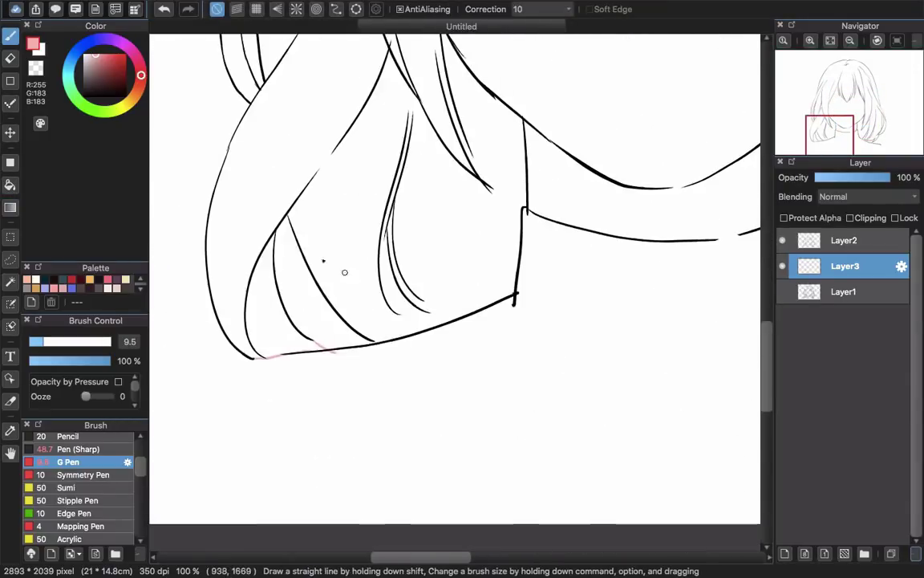
{"action": "key", "text": "g"}
{"action": "left_click", "coordinate": [357, 227]}
{"action": "left_click_drag", "start_coordinate": [425, 114], "coordinate": [341, 398]}
{"action": "key", "text": "super+z"}
- Bucket-fill the hair with a flat base colour on Layer3
{"action": "scroll", "coordinate": [340, 397], "scroll_direction": "up", "scroll_amount": 4}
{"action": "scroll", "coordinate": [340, 397], "scroll_direction": "right", "scroll_amount": 1}
{"action": "key", "text": "p"}
{"action": "key", "text": "g"}
{"action": "left_click", "coordinate": [434, 208]}
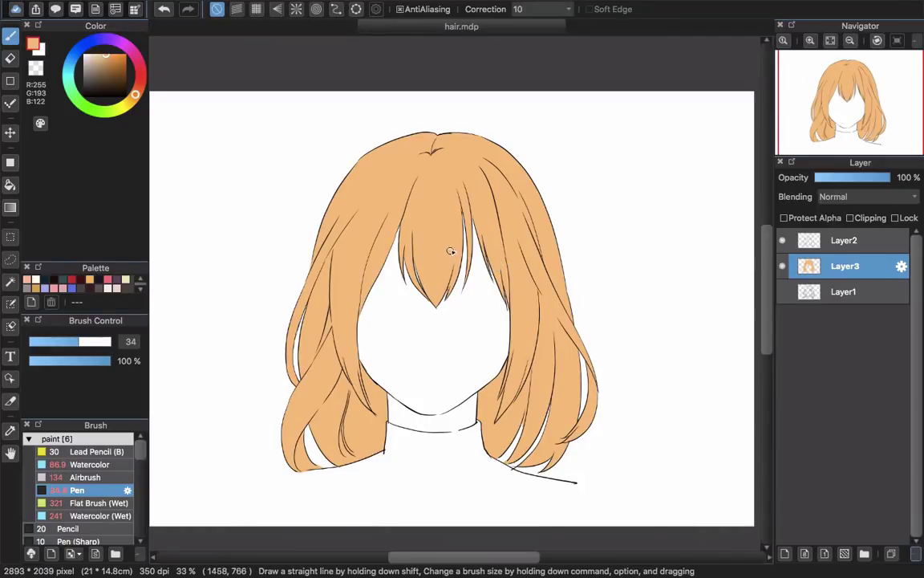
- Paint over the unfilled white gap between the lower right hair strands with the orange base colour (R 255, G 193, B 122)
{"action": "scroll", "coordinate": [451, 251], "scroll_direction": "up", "scroll_amount": 2}
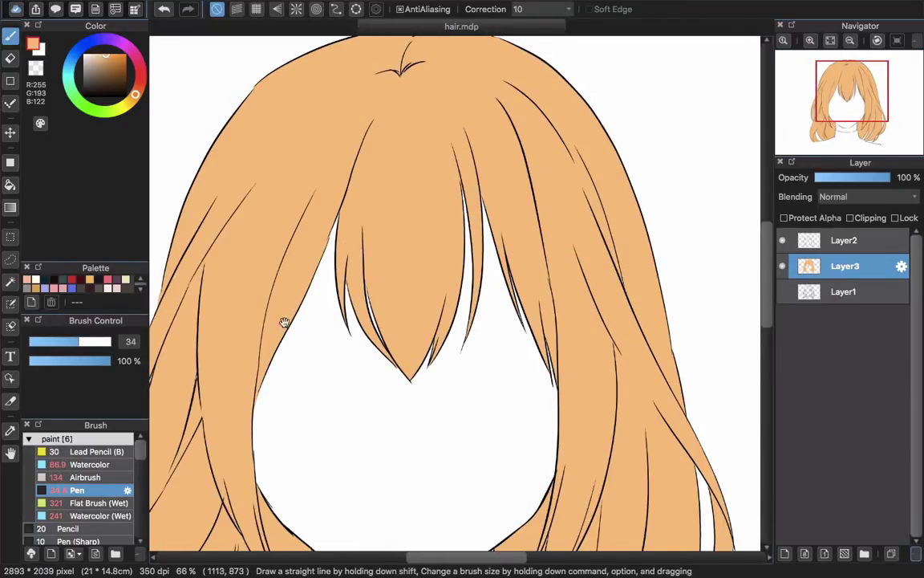
{"action": "scroll", "coordinate": [279, 323], "scroll_direction": "down", "scroll_amount": 2}
{"action": "scroll", "coordinate": [279, 322], "scroll_direction": "left", "scroll_amount": 3}
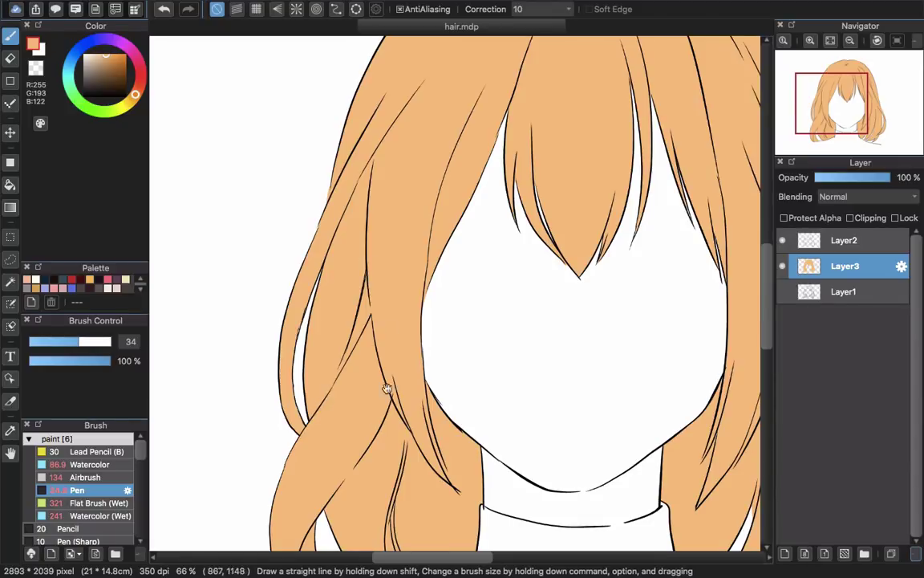
{"action": "scroll", "coordinate": [389, 332], "scroll_direction": "down", "scroll_amount": 5}
{"action": "scroll", "coordinate": [481, 281], "scroll_direction": "right", "scroll_amount": 3}
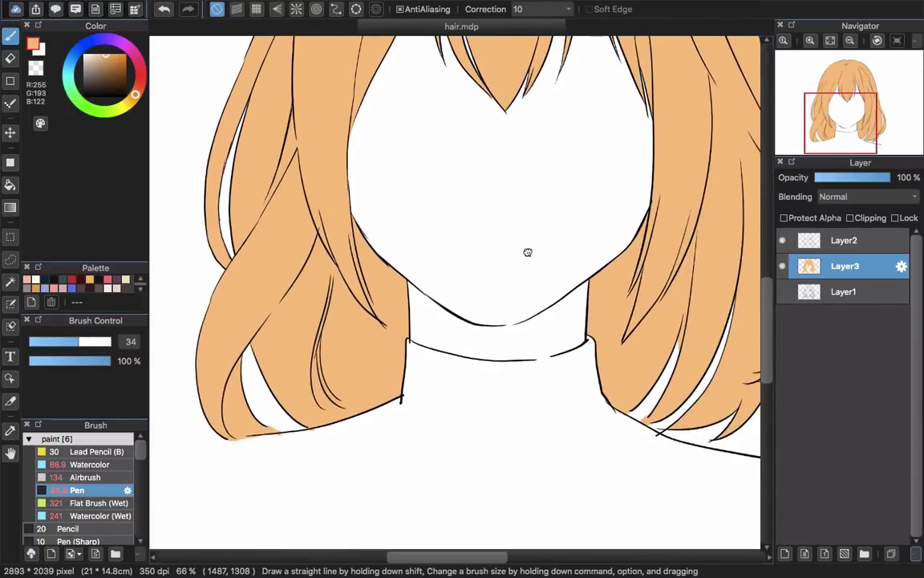
{"action": "scroll", "coordinate": [537, 244], "scroll_direction": "right", "scroll_amount": 3}
{"action": "scroll", "coordinate": [537, 244], "scroll_direction": "up", "scroll_amount": 1}
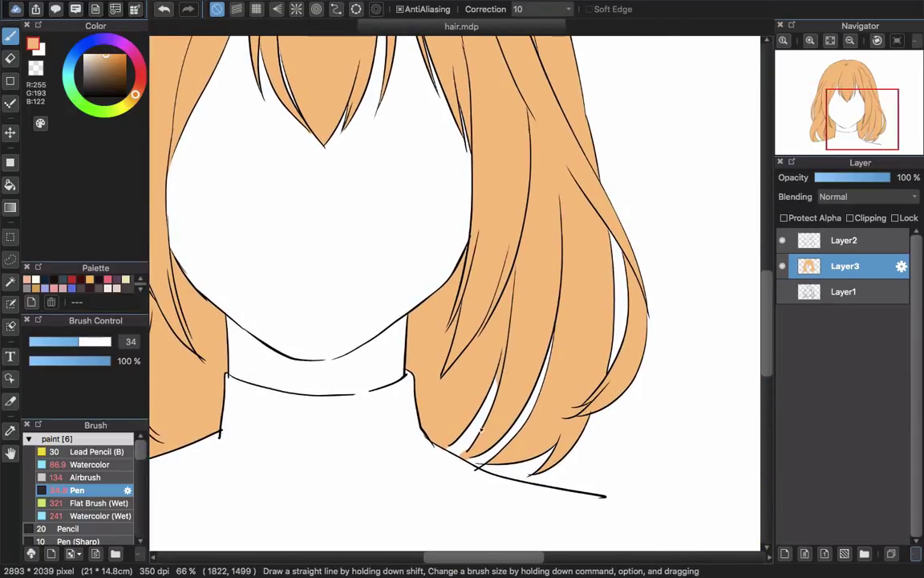
{"action": "left_click_drag", "start_coordinate": [498, 373], "coordinate": [491, 395]}
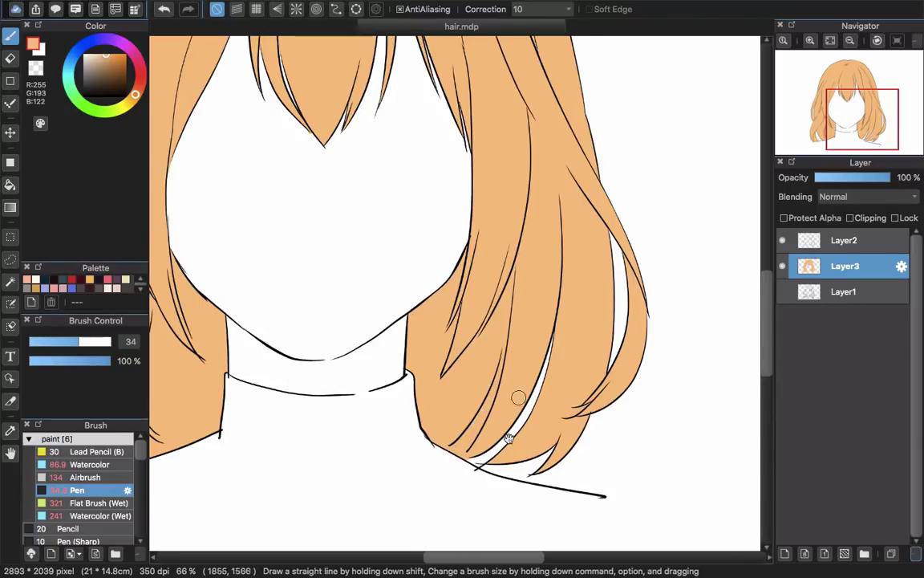
- Add a new layer above the base colour on Layer3 and turn on clipping for it
{"action": "scroll", "coordinate": [519, 398], "scroll_direction": "up", "scroll_amount": 6}
{"action": "scroll", "coordinate": [518, 398], "scroll_direction": "left", "scroll_amount": 2}
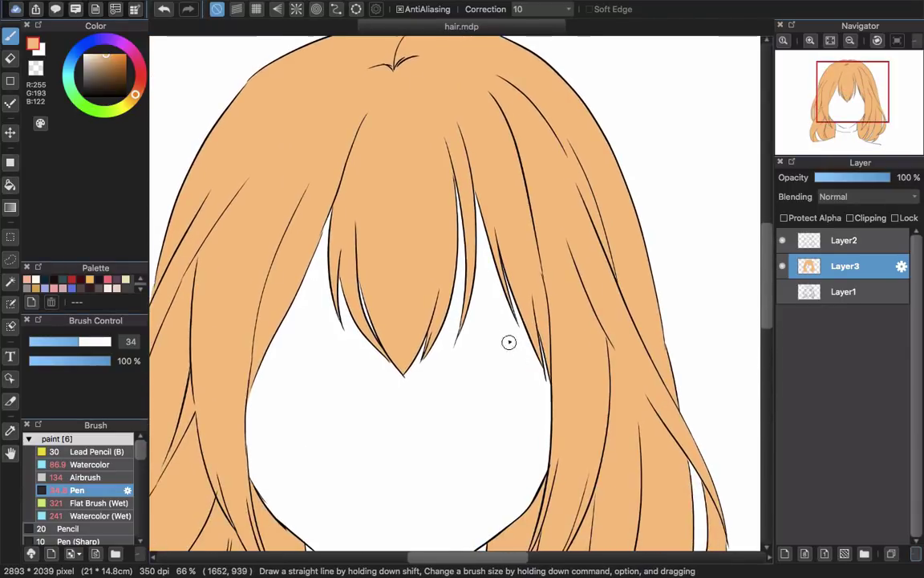
{"action": "scroll", "coordinate": [496, 334], "scroll_direction": "down", "scroll_amount": 3}
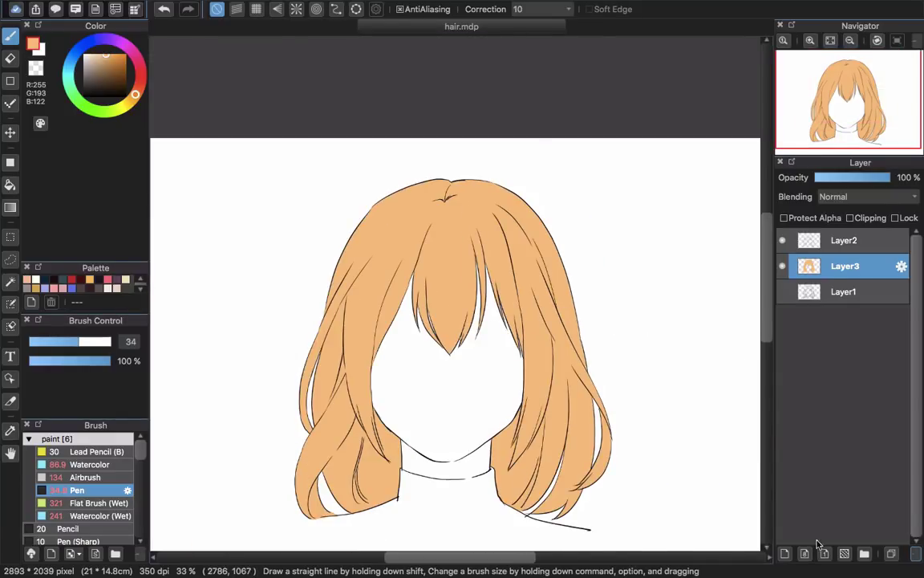
{"action": "left_click", "coordinate": [785, 554]}
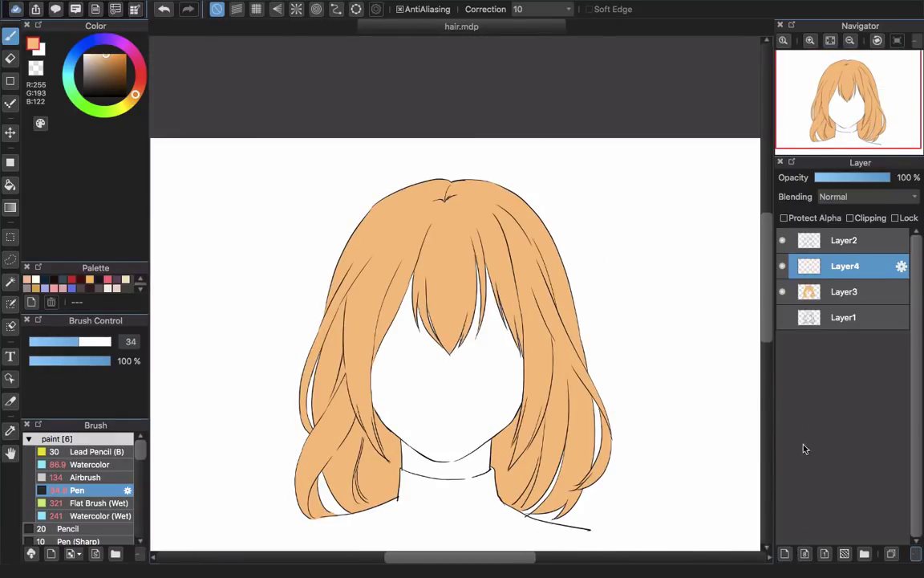
{"action": "left_click", "coordinate": [854, 218]}
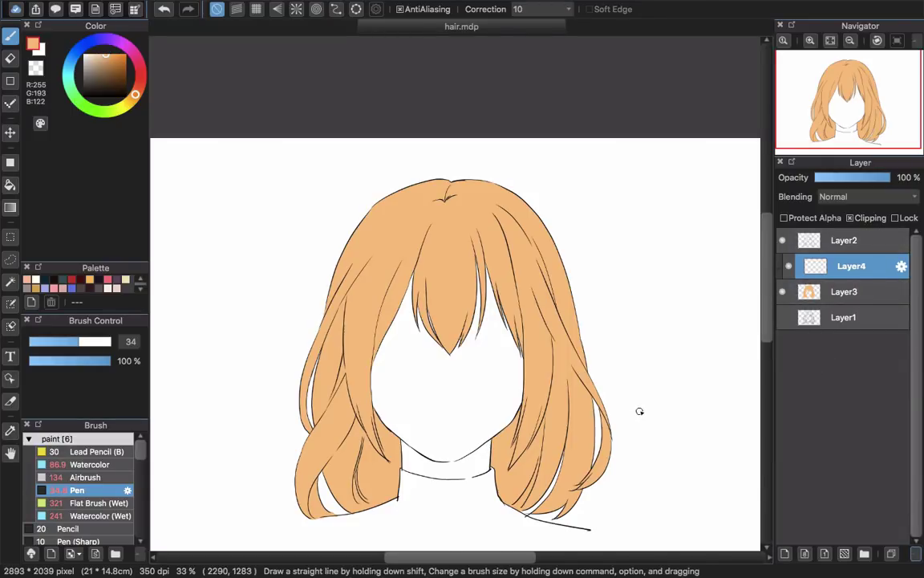
- Recolour the hair base on Layer3 to light blond by shifting the hue towards yellow, with saturation 79% and brightness 150%
{"action": "left_click", "coordinate": [802, 293]}
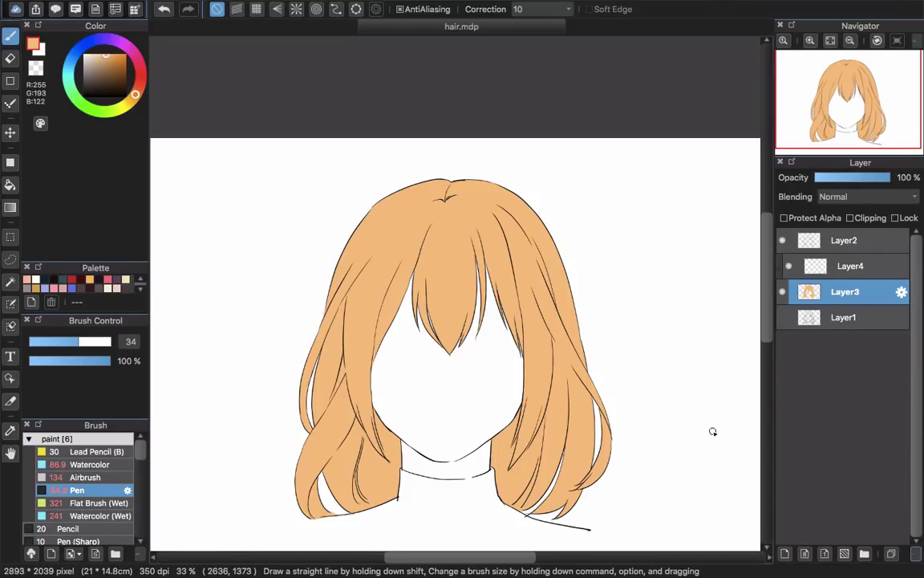
{"action": "key", "text": "super+u"}
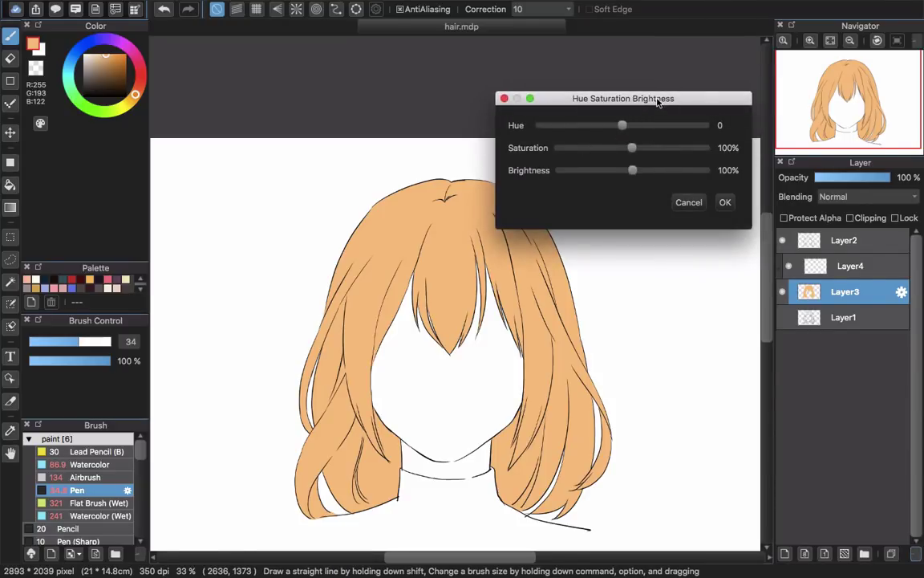
{"action": "left_click_drag", "start_coordinate": [658, 102], "coordinate": [698, 99]}
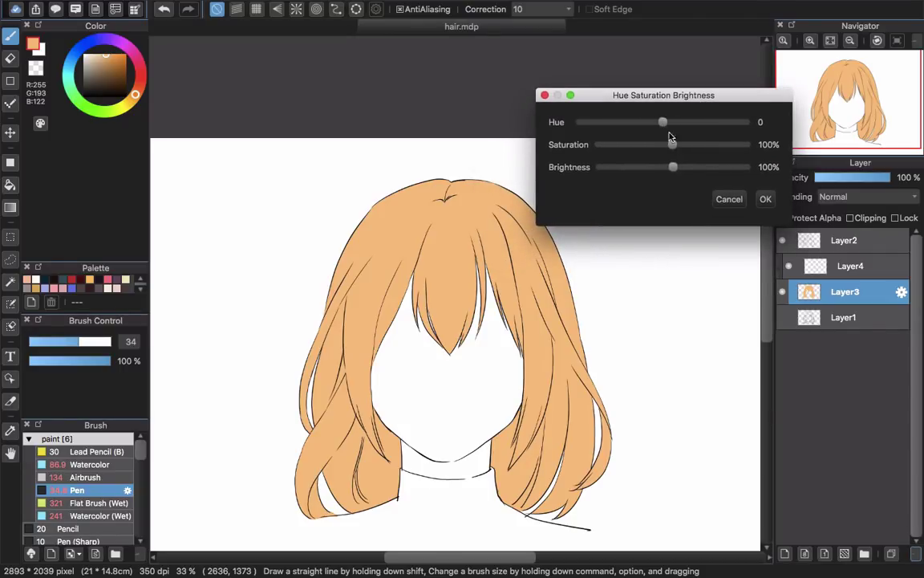
{"action": "left_click_drag", "start_coordinate": [672, 147], "coordinate": [666, 146]}
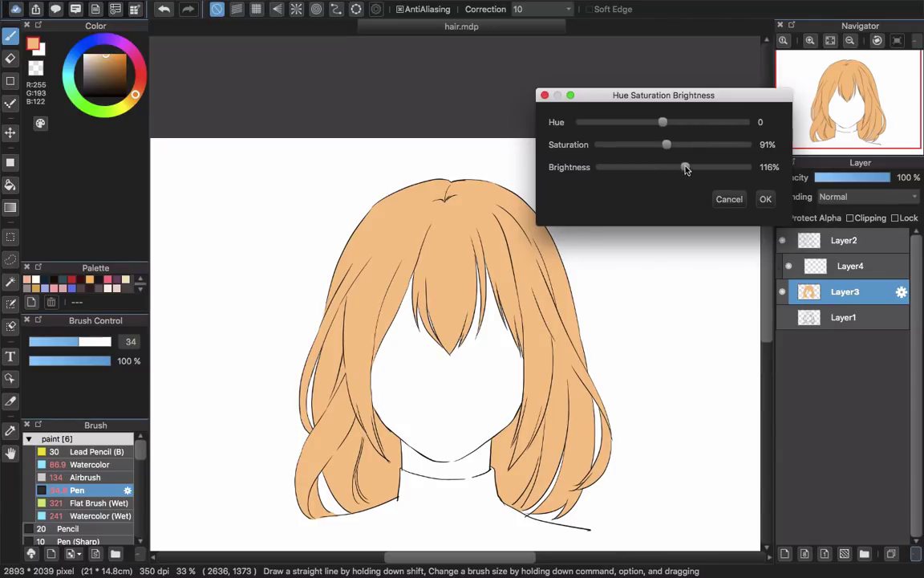
{"action": "left_click_drag", "start_coordinate": [702, 168], "coordinate": [711, 168]}
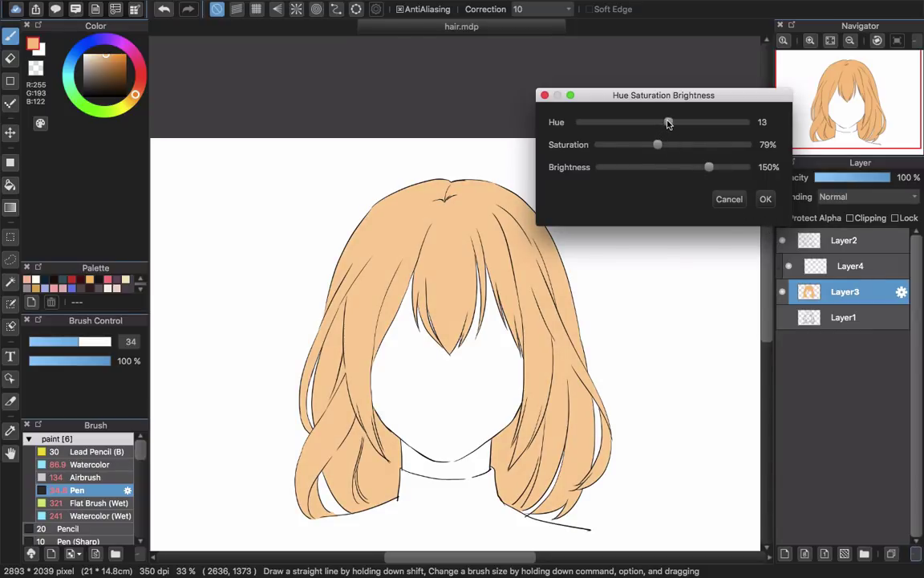
{"action": "left_click", "coordinate": [766, 199]}
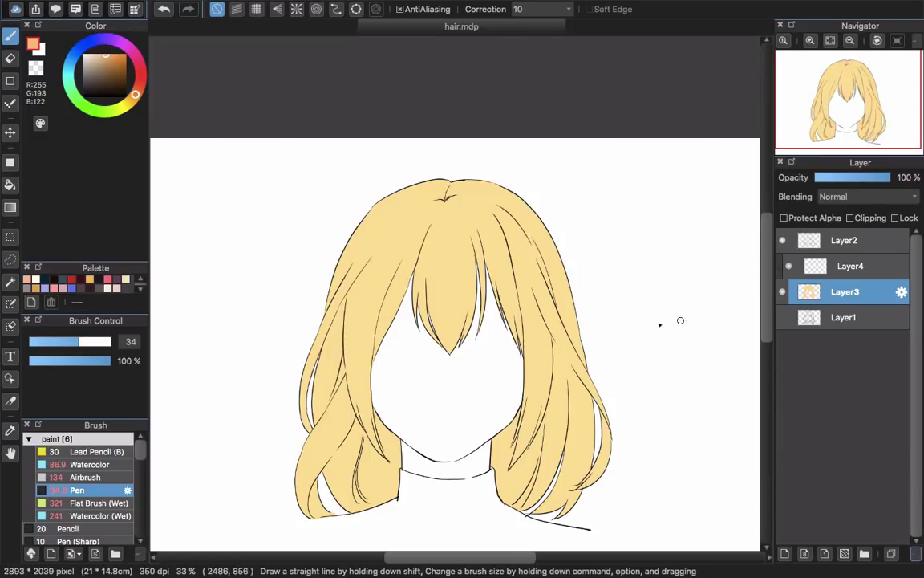
- Shade the hair beside the neck on Layer4 with the Watercolor brush at size 162 in brown (R 143, G 118, B 89)
{"action": "left_click", "coordinate": [859, 267]}
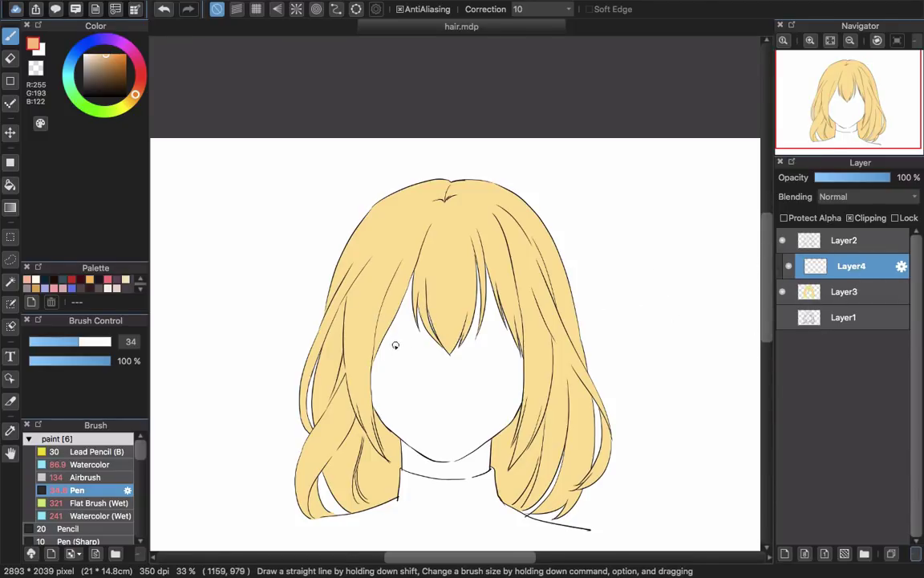
{"action": "left_click_drag", "start_coordinate": [97, 77], "coordinate": [96, 72]}
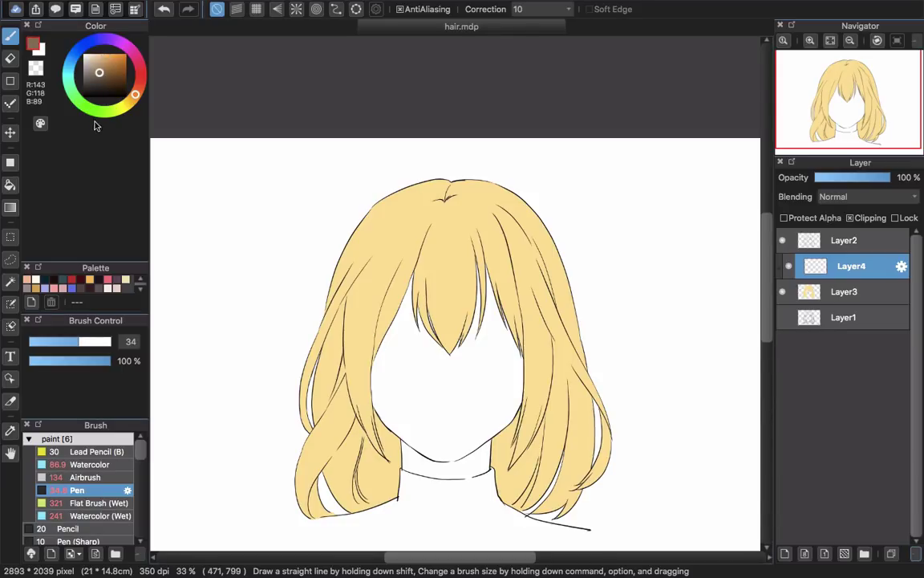
{"action": "left_click", "coordinate": [94, 465]}
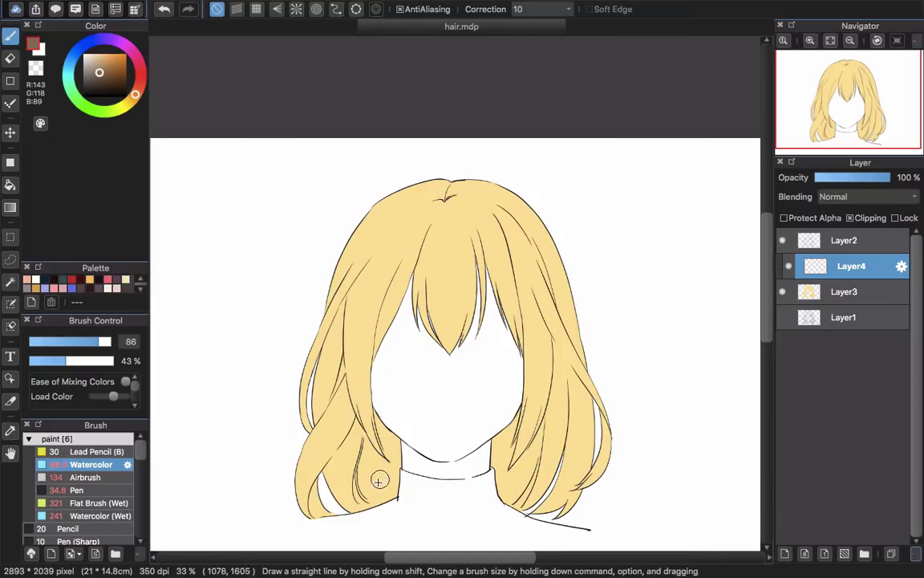
{"action": "mouse_move", "coordinate": [363, 492]}
{"action": "left_mouse_down"}
{"action": "mouse_move", "coordinate": [411, 422]}
{"action": "mouse_move", "coordinate": [384, 406]}
{"action": "mouse_move", "coordinate": [400, 440]}
{"action": "mouse_move", "coordinate": [377, 426]}
{"action": "mouse_move", "coordinate": [373, 483]}
{"action": "mouse_move", "coordinate": [370, 469]}
{"action": "left_mouse_up"}
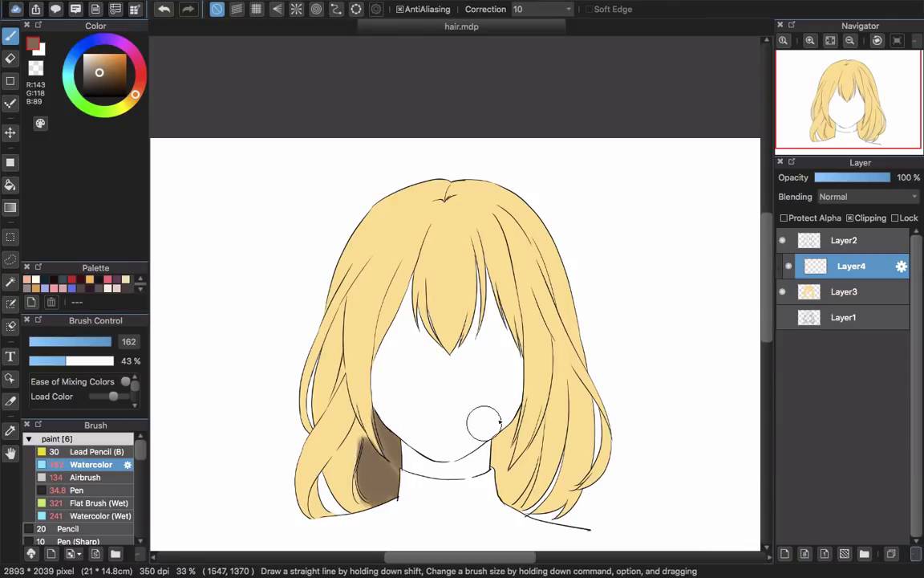
{"action": "left_click_drag", "start_coordinate": [513, 413], "coordinate": [486, 482]}
{"action": "left_click_drag", "start_coordinate": [522, 395], "coordinate": [491, 480]}
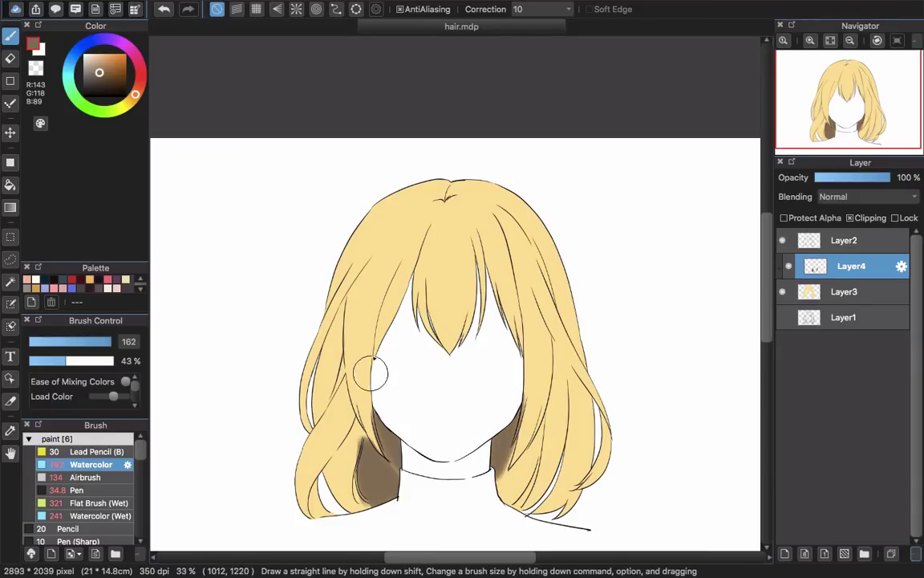
- Adjust the shading on Layer4 to a redder brown, with saturation 110% and brightness 112%
{"action": "key", "text": "super+u"}
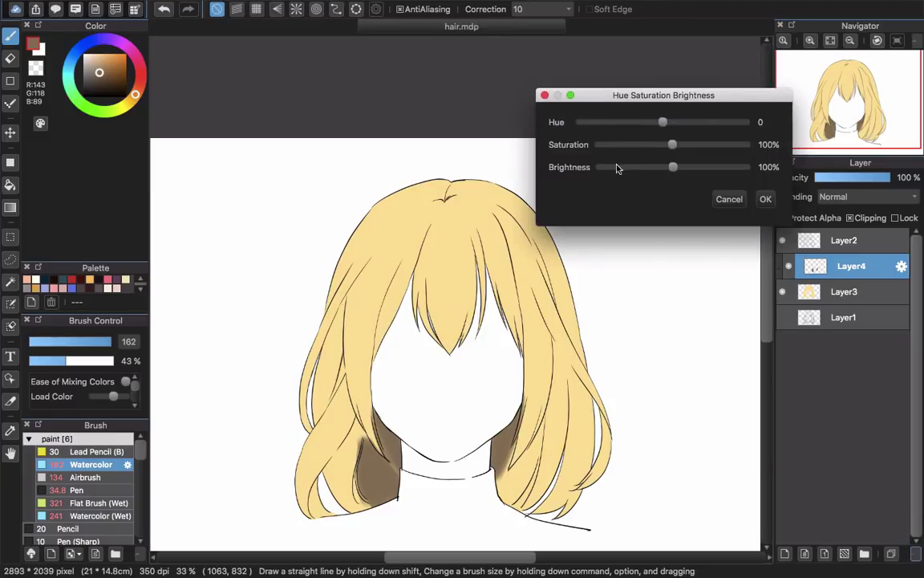
{"action": "left_click_drag", "start_coordinate": [708, 97], "coordinate": [759, 76]}
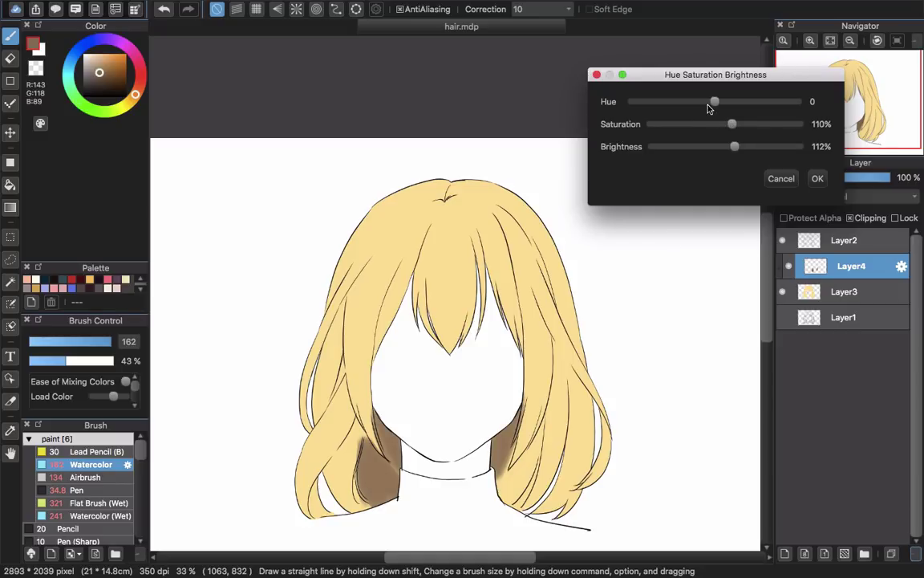
{"action": "left_click", "coordinate": [818, 179]}
- Sample the adjusted brown (R 160, G 117, B 93) and shade the lower inner hair on both sides of the neck
{"action": "left_click", "coordinate": [383, 455], "text": "alt"}
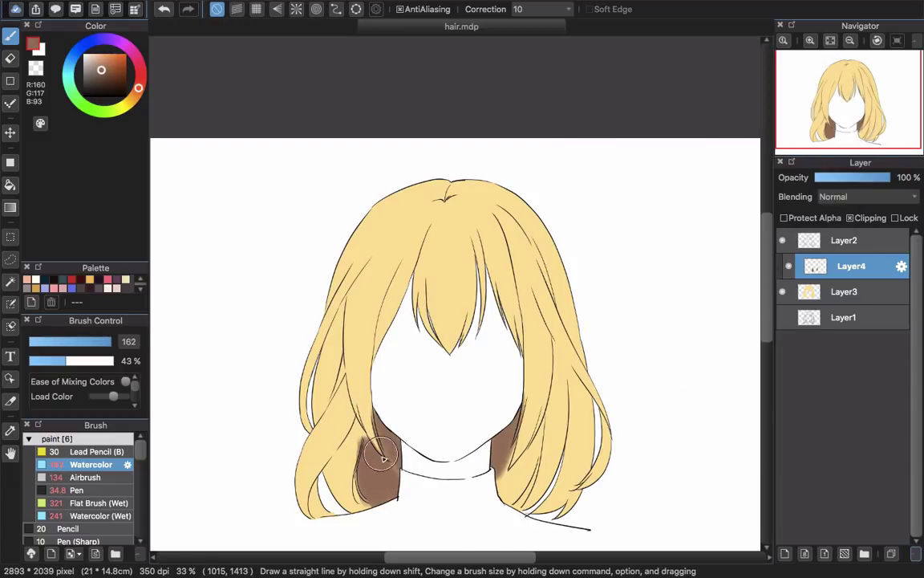
{"action": "left_click_drag", "start_coordinate": [382, 461], "coordinate": [365, 408]}
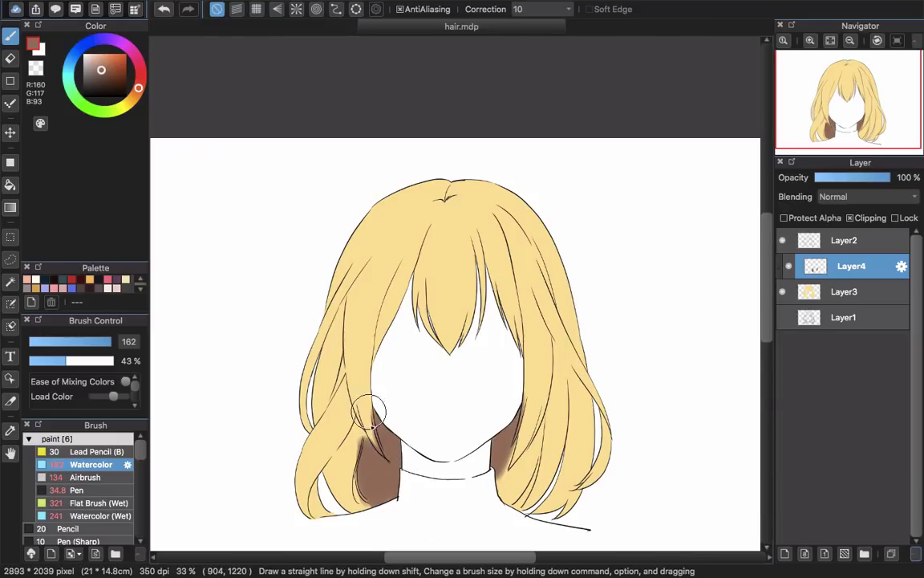
{"action": "mouse_move", "coordinate": [541, 419]}
{"action": "left_mouse_down"}
{"action": "mouse_move", "coordinate": [538, 452]}
{"action": "mouse_move", "coordinate": [511, 498]}
{"action": "mouse_move", "coordinate": [568, 380]}
{"action": "mouse_move", "coordinate": [562, 417]}
{"action": "mouse_move", "coordinate": [556, 365]}
{"action": "mouse_move", "coordinate": [544, 475]}
{"action": "mouse_move", "coordinate": [557, 361]}
{"action": "mouse_move", "coordinate": [551, 449]}
{"action": "mouse_move", "coordinate": [537, 481]}
{"action": "left_mouse_up"}
{"action": "mouse_move", "coordinate": [415, 471]}
{"action": "left_mouse_down"}
{"action": "mouse_move", "coordinate": [354, 426]}
{"action": "mouse_move", "coordinate": [349, 476]}
{"action": "left_mouse_up"}
{"action": "mouse_move", "coordinate": [368, 456]}
{"action": "left_mouse_down"}
{"action": "mouse_move", "coordinate": [383, 478]}
{"action": "mouse_move", "coordinate": [384, 434]}
{"action": "mouse_move", "coordinate": [406, 480]}
{"action": "mouse_move", "coordinate": [390, 503]}
{"action": "left_mouse_up"}
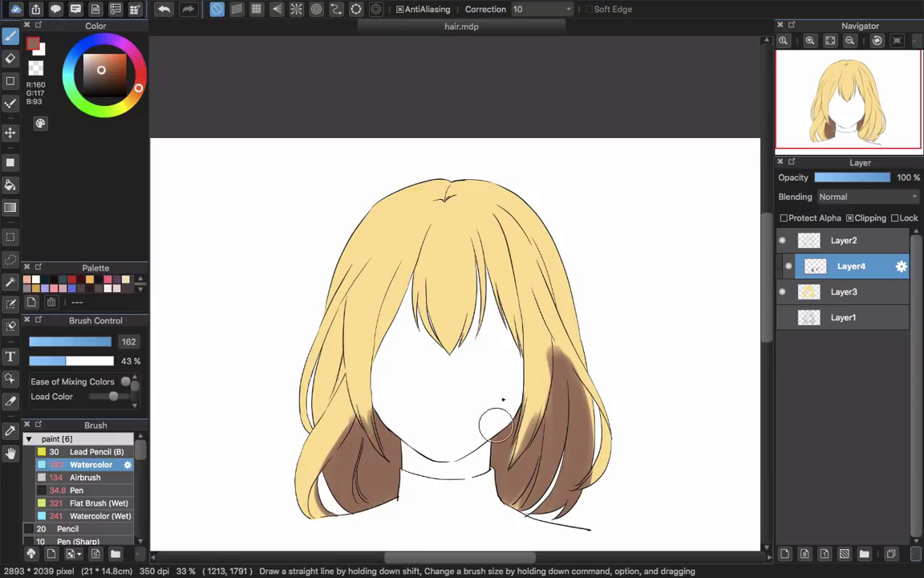
- Try out curved brown guide bands across the crown and bangs and undo them
{"action": "left_click_drag", "start_coordinate": [474, 275], "coordinate": [426, 356]}
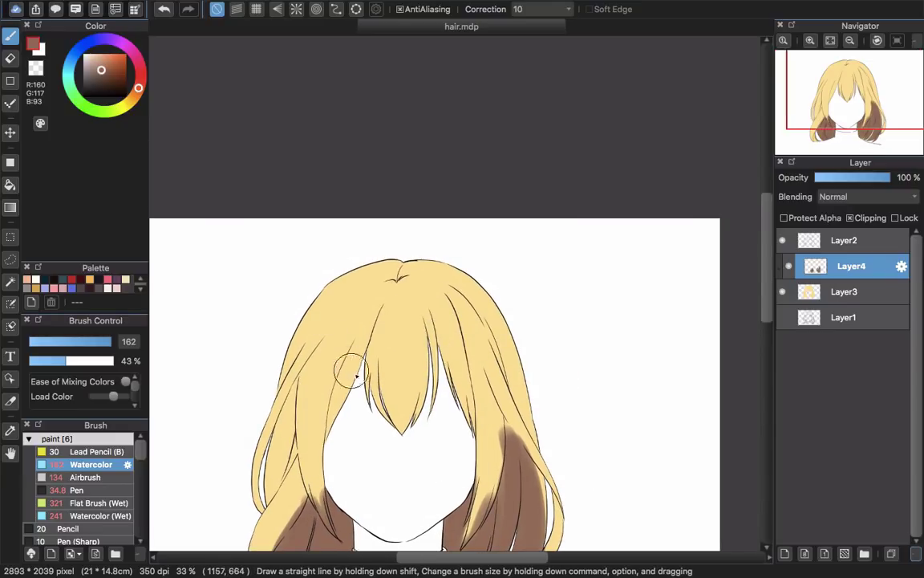
{"action": "scroll", "coordinate": [348, 365], "scroll_direction": "down", "scroll_amount": 3}
{"action": "mouse_move", "coordinate": [299, 264]}
{"action": "left_mouse_down"}
{"action": "mouse_move", "coordinate": [445, 290]}
{"action": "mouse_move", "coordinate": [480, 275]}
{"action": "left_mouse_up"}
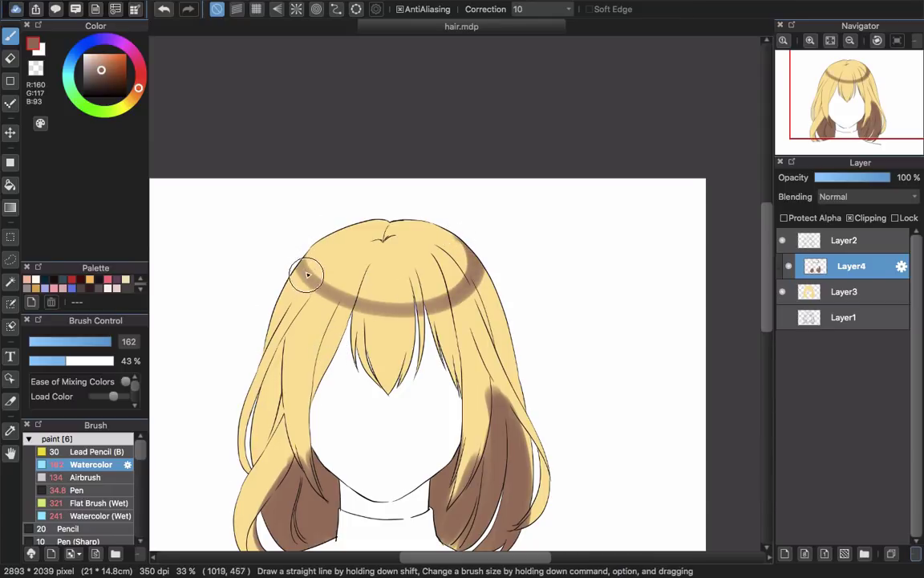
{"action": "mouse_move", "coordinate": [281, 313]}
{"action": "left_mouse_down"}
{"action": "mouse_move", "coordinate": [394, 354]}
{"action": "mouse_move", "coordinate": [504, 319]}
{"action": "left_mouse_up"}
{"action": "mouse_move", "coordinate": [292, 295]}
{"action": "left_mouse_down"}
{"action": "mouse_move", "coordinate": [287, 273]}
{"action": "mouse_move", "coordinate": [378, 291]}
{"action": "left_mouse_up"}
{"action": "key", "text": "super+z"}
{"action": "key", "text": "super+z"}
{"action": "key", "text": "super+z"}
{"action": "key", "text": "super+z"}
{"action": "key", "text": "super+z"}
{"action": "key", "text": "super+z"}
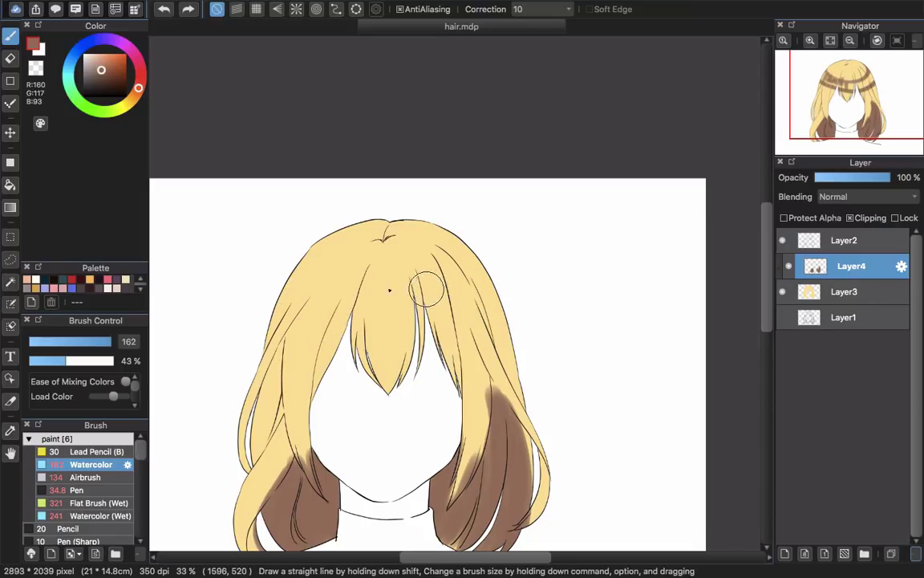
- Try brown shading strokes on the strands at the upper left of the hair and undo them
{"action": "mouse_move", "coordinate": [296, 284]}
{"action": "left_mouse_down"}
{"action": "mouse_move", "coordinate": [272, 328]}
{"action": "mouse_move", "coordinate": [307, 287]}
{"action": "mouse_move", "coordinate": [276, 346]}
{"action": "mouse_move", "coordinate": [298, 314]}
{"action": "mouse_move", "coordinate": [310, 320]}
{"action": "mouse_move", "coordinate": [292, 364]}
{"action": "mouse_move", "coordinate": [325, 296]}
{"action": "mouse_move", "coordinate": [303, 370]}
{"action": "mouse_move", "coordinate": [348, 298]}
{"action": "mouse_move", "coordinate": [335, 344]}
{"action": "mouse_move", "coordinate": [333, 313]}
{"action": "left_mouse_up"}
{"action": "key", "text": "super+z"}
{"action": "key", "text": "super+z"}
{"action": "key", "text": "super+z"}
{"action": "key", "text": "super+z"}
{"action": "key", "text": "super+z"}
{"action": "key", "text": "super+z"}
{"action": "key", "text": "super+z"}
{"action": "key", "text": "super+z"}
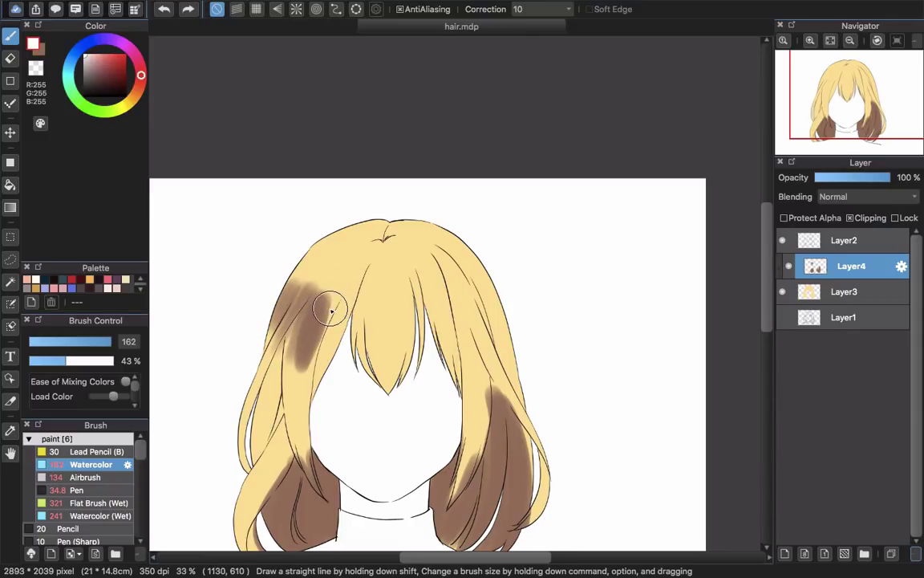
- Sample the brown again and shade a broad curved band of strand-following strokes across the upper hair and bangs
{"action": "left_click", "coordinate": [310, 294], "text": "alt"}
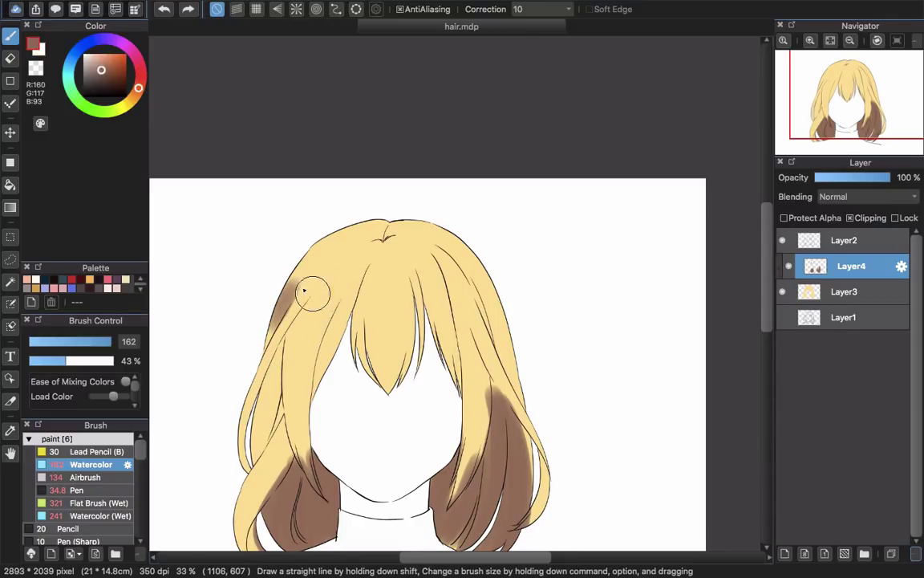
{"action": "mouse_move", "coordinate": [309, 267]}
{"action": "left_mouse_down"}
{"action": "mouse_move", "coordinate": [284, 319]}
{"action": "mouse_move", "coordinate": [319, 295]}
{"action": "mouse_move", "coordinate": [285, 355]}
{"action": "mouse_move", "coordinate": [330, 289]}
{"action": "mouse_move", "coordinate": [325, 342]}
{"action": "mouse_move", "coordinate": [345, 322]}
{"action": "mouse_move", "coordinate": [370, 323]}
{"action": "mouse_move", "coordinate": [369, 297]}
{"action": "mouse_move", "coordinate": [365, 350]}
{"action": "mouse_move", "coordinate": [375, 330]}
{"action": "mouse_move", "coordinate": [413, 329]}
{"action": "mouse_move", "coordinate": [378, 294]}
{"action": "mouse_move", "coordinate": [402, 361]}
{"action": "mouse_move", "coordinate": [408, 291]}
{"action": "mouse_move", "coordinate": [432, 342]}
{"action": "mouse_move", "coordinate": [447, 323]}
{"action": "mouse_move", "coordinate": [436, 283]}
{"action": "mouse_move", "coordinate": [470, 348]}
{"action": "mouse_move", "coordinate": [468, 279]}
{"action": "mouse_move", "coordinate": [506, 312]}
{"action": "left_mouse_up"}
{"action": "left_click_drag", "start_coordinate": [388, 399], "coordinate": [435, 413]}
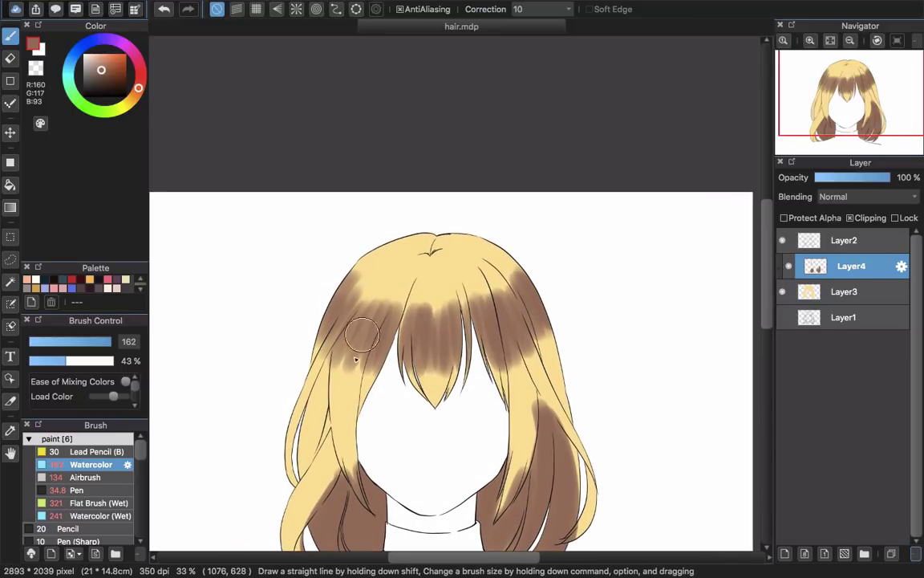
- Sample a light tan (R 231, G 199, B 135) and glaze it over most of the brown band across the upper hair and bangs
{"action": "scroll", "coordinate": [340, 365], "scroll_direction": "up", "scroll_amount": 3}
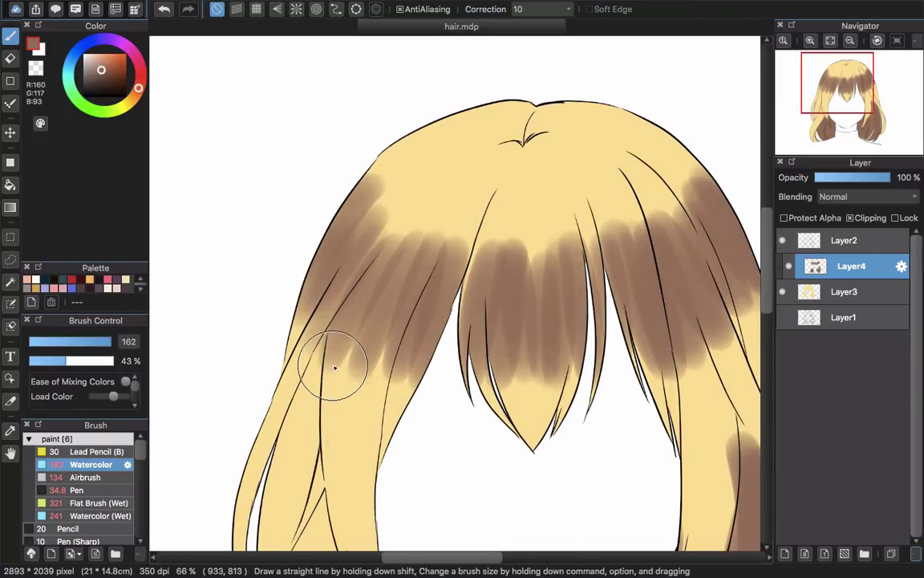
{"action": "left_click", "coordinate": [334, 367], "text": "alt"}
{"action": "left_click_drag", "start_coordinate": [366, 198], "coordinate": [311, 293]}
{"action": "mouse_move", "coordinate": [361, 230]}
{"action": "left_mouse_down"}
{"action": "mouse_move", "coordinate": [303, 321]}
{"action": "mouse_move", "coordinate": [382, 244]}
{"action": "mouse_move", "coordinate": [331, 330]}
{"action": "mouse_move", "coordinate": [390, 263]}
{"action": "mouse_move", "coordinate": [394, 287]}
{"action": "mouse_move", "coordinate": [370, 345]}
{"action": "mouse_move", "coordinate": [430, 264]}
{"action": "mouse_move", "coordinate": [409, 353]}
{"action": "mouse_move", "coordinate": [438, 282]}
{"action": "mouse_move", "coordinate": [496, 351]}
{"action": "mouse_move", "coordinate": [492, 304]}
{"action": "mouse_move", "coordinate": [487, 360]}
{"action": "mouse_move", "coordinate": [528, 273]}
{"action": "mouse_move", "coordinate": [527, 388]}
{"action": "mouse_move", "coordinate": [544, 306]}
{"action": "mouse_move", "coordinate": [564, 297]}
{"action": "mouse_move", "coordinate": [577, 387]}
{"action": "mouse_move", "coordinate": [580, 276]}
{"action": "mouse_move", "coordinate": [671, 337]}
{"action": "mouse_move", "coordinate": [633, 290]}
{"action": "mouse_move", "coordinate": [654, 336]}
{"action": "mouse_move", "coordinate": [657, 271]}
{"action": "mouse_move", "coordinate": [687, 327]}
{"action": "mouse_move", "coordinate": [685, 344]}
{"action": "mouse_move", "coordinate": [690, 255]}
{"action": "mouse_move", "coordinate": [722, 318]}
{"action": "mouse_move", "coordinate": [712, 248]}
{"action": "mouse_move", "coordinate": [752, 282]}
{"action": "mouse_move", "coordinate": [721, 206]}
{"action": "left_mouse_up"}
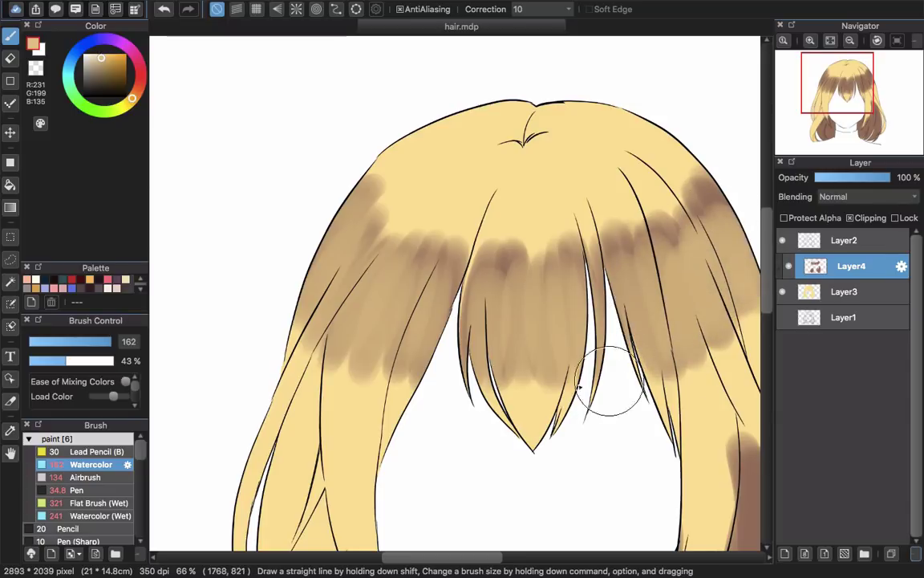
{"action": "scroll", "coordinate": [590, 354], "scroll_direction": "down", "scroll_amount": 4}
{"action": "left_click_drag", "start_coordinate": [579, 353], "coordinate": [496, 375]}
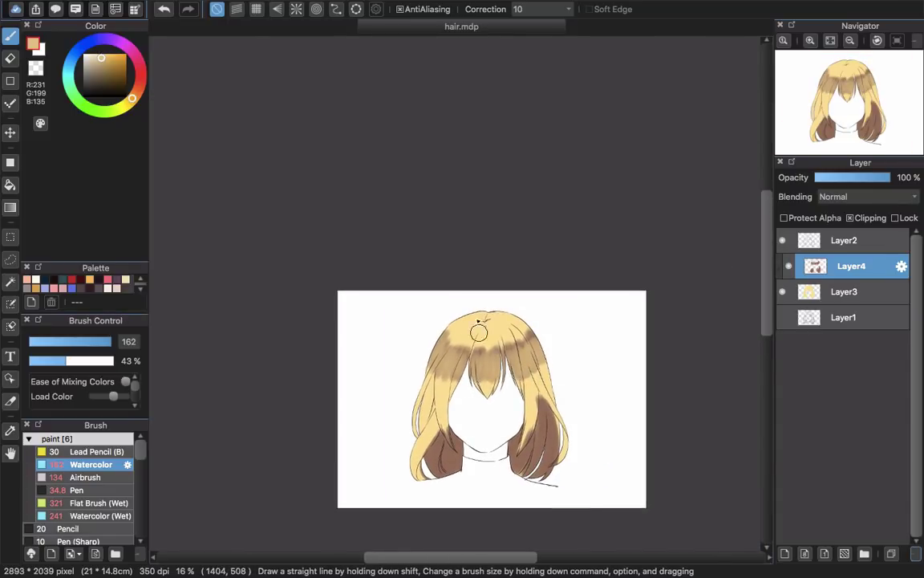
- Erase the shading band's upper edge into tapered strand shapes on the left side hair, using the transparent colour and a smaller Watercolor brush
{"action": "scroll", "coordinate": [457, 329], "scroll_direction": "up", "scroll_amount": 4}
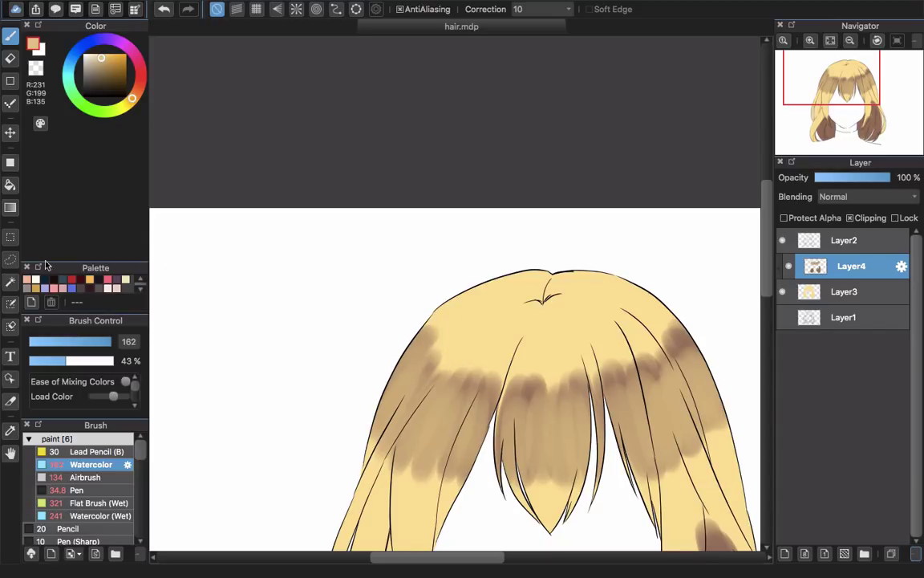
{"action": "left_click", "coordinate": [35, 67]}
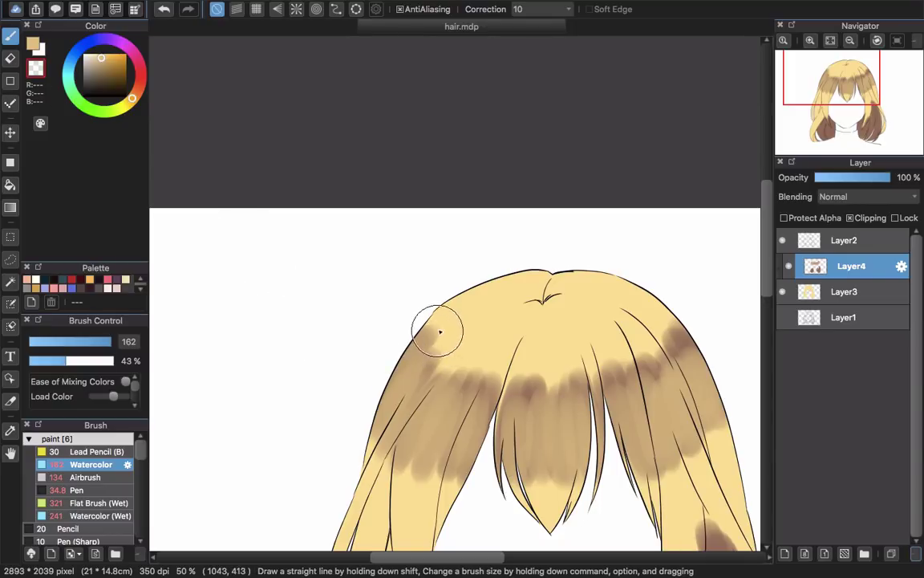
{"action": "left_click_drag", "start_coordinate": [487, 312], "coordinate": [429, 303]}
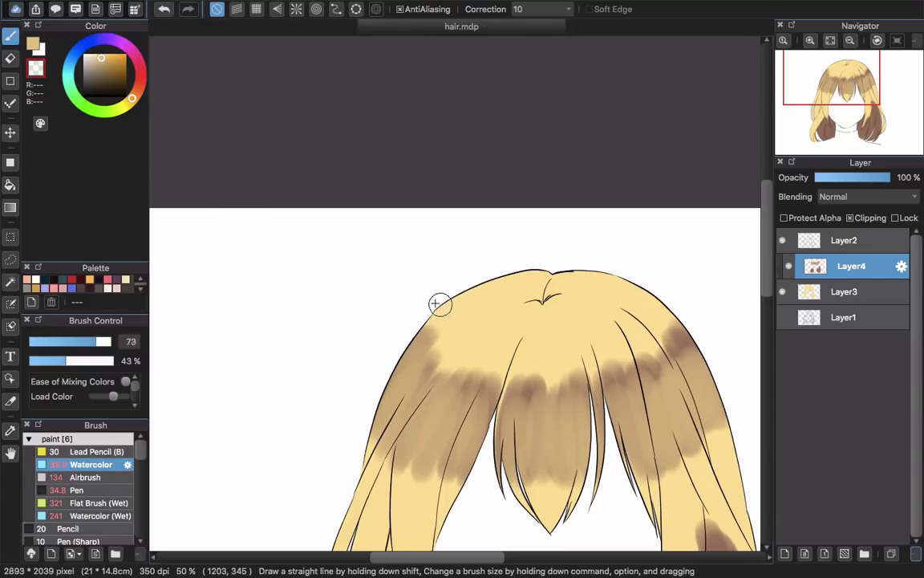
{"action": "mouse_move", "coordinate": [439, 354]}
{"action": "left_mouse_down"}
{"action": "mouse_move", "coordinate": [418, 334]}
{"action": "mouse_move", "coordinate": [444, 351]}
{"action": "mouse_move", "coordinate": [468, 263]}
{"action": "mouse_move", "coordinate": [433, 321]}
{"action": "mouse_move", "coordinate": [450, 290]}
{"action": "mouse_move", "coordinate": [436, 313]}
{"action": "mouse_move", "coordinate": [448, 316]}
{"action": "mouse_move", "coordinate": [483, 272]}
{"action": "mouse_move", "coordinate": [445, 323]}
{"action": "mouse_move", "coordinate": [482, 282]}
{"action": "mouse_move", "coordinate": [428, 346]}
{"action": "left_mouse_up"}
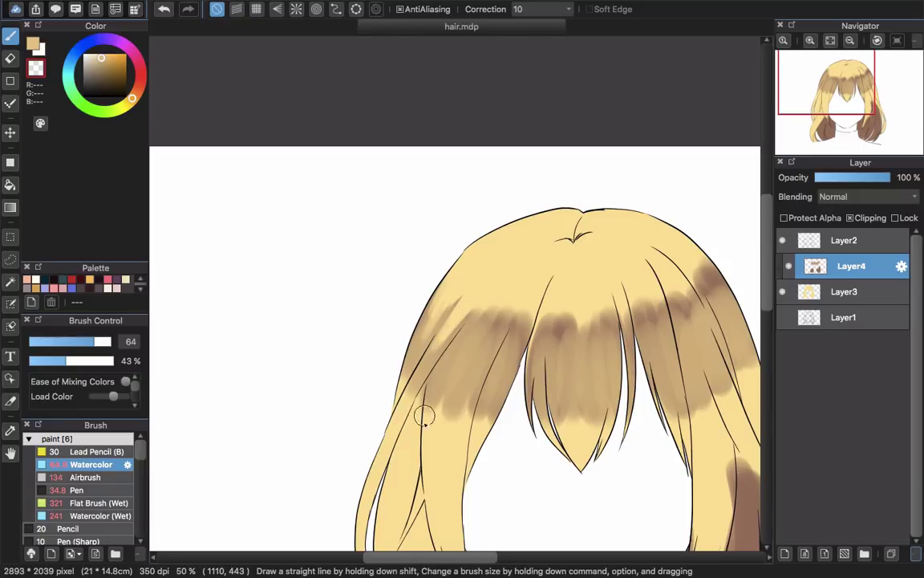
{"action": "scroll", "coordinate": [454, 330], "scroll_direction": "right", "scroll_amount": 3}
{"action": "left_click_drag", "start_coordinate": [429, 330], "coordinate": [420, 341]}
{"action": "left_click_drag", "start_coordinate": [425, 297], "coordinate": [472, 241]}
{"action": "left_click_drag", "start_coordinate": [455, 274], "coordinate": [405, 369]}
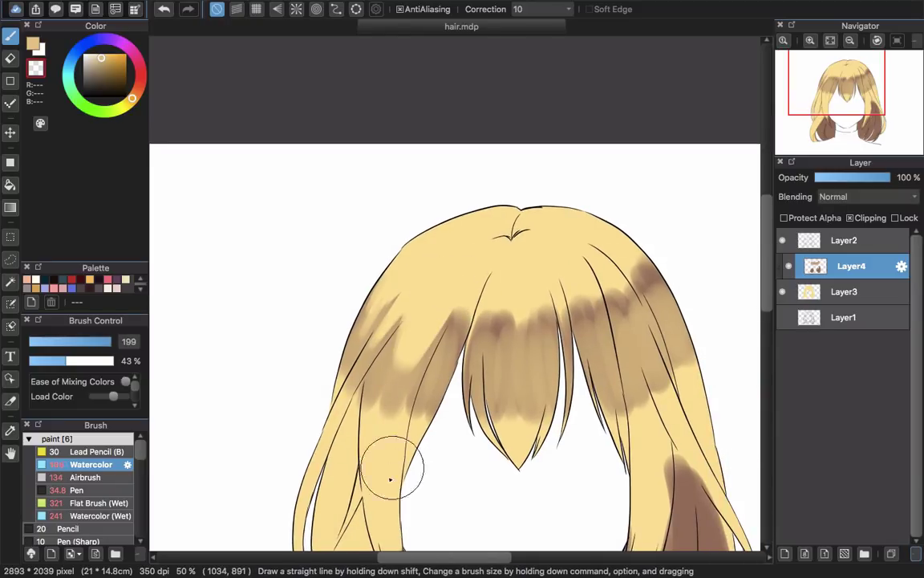
- Set the brush size to 74 and erase the band's upper edge into jagged strand points across the centre bangs
{"action": "scroll", "coordinate": [413, 315], "scroll_direction": "down", "scroll_amount": 4}
{"action": "left_click_drag", "start_coordinate": [421, 219], "coordinate": [410, 200]}
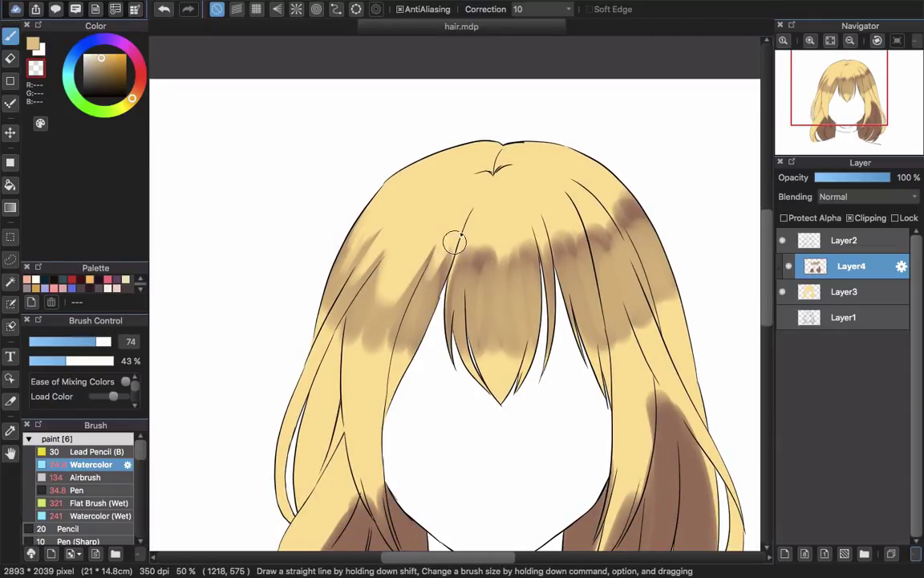
{"action": "scroll", "coordinate": [405, 321], "scroll_direction": "right", "scroll_amount": 5}
{"action": "scroll", "coordinate": [405, 321], "scroll_direction": "up", "scroll_amount": 2}
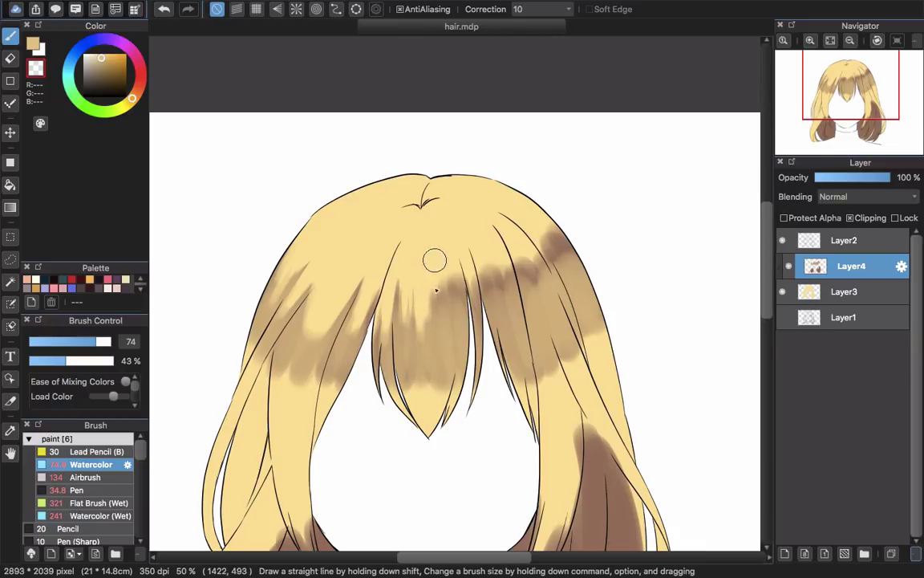
{"action": "mouse_move", "coordinate": [439, 261]}
{"action": "left_mouse_down"}
{"action": "mouse_move", "coordinate": [453, 323]}
{"action": "mouse_move", "coordinate": [450, 266]}
{"action": "left_mouse_up"}
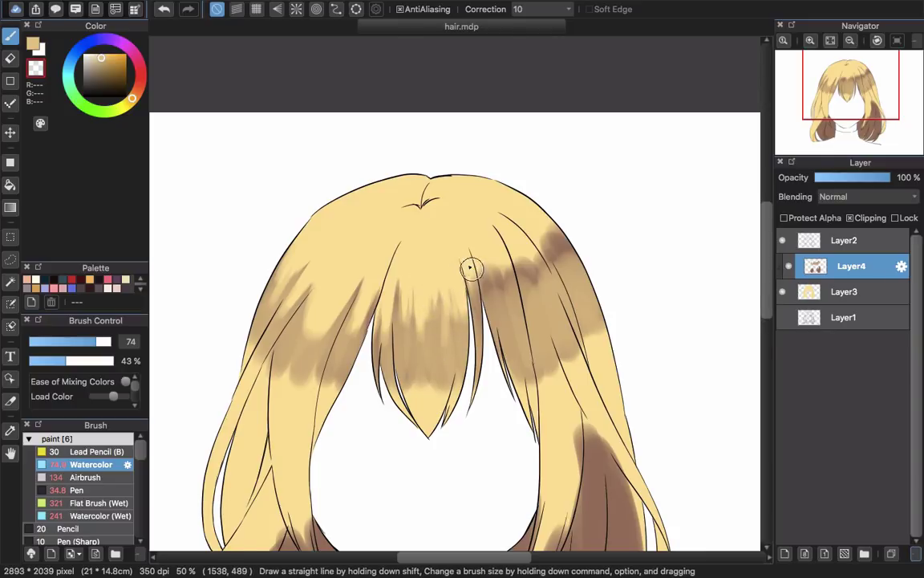
{"action": "left_click_drag", "start_coordinate": [473, 395], "coordinate": [400, 327]}
- Erase the band's upper edge into strand points along the right side hair and refine the outer left strands with the transparent colour
{"action": "mouse_move", "coordinate": [425, 193]}
{"action": "left_mouse_down"}
{"action": "mouse_move", "coordinate": [429, 245]}
{"action": "mouse_move", "coordinate": [433, 233]}
{"action": "left_mouse_up"}
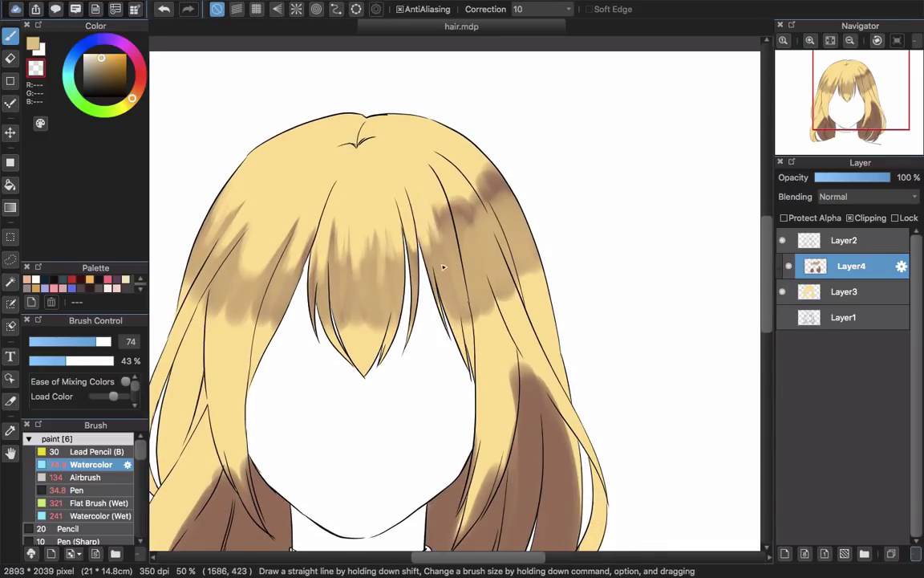
{"action": "mouse_move", "coordinate": [447, 184]}
{"action": "left_mouse_down"}
{"action": "mouse_move", "coordinate": [487, 278]}
{"action": "mouse_move", "coordinate": [448, 173]}
{"action": "mouse_move", "coordinate": [503, 284]}
{"action": "mouse_move", "coordinate": [453, 178]}
{"action": "left_mouse_up"}
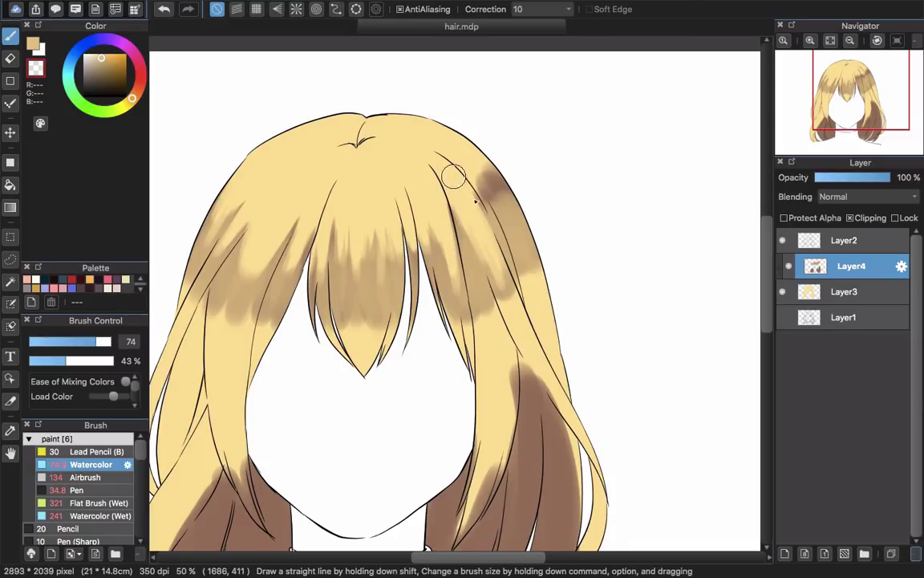
{"action": "scroll", "coordinate": [446, 241], "scroll_direction": "right", "scroll_amount": 3}
{"action": "scroll", "coordinate": [445, 241], "scroll_direction": "down", "scroll_amount": 2}
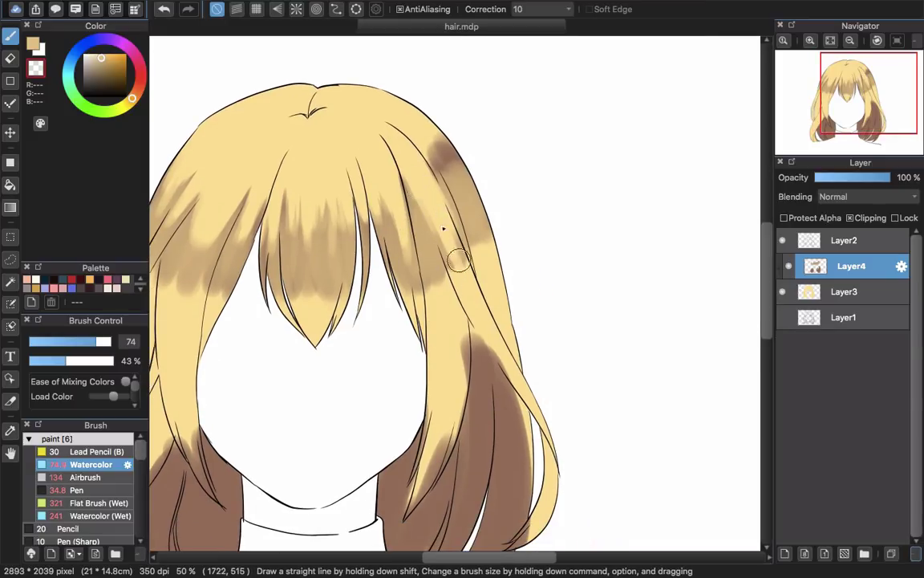
{"action": "left_click_drag", "start_coordinate": [436, 217], "coordinate": [488, 324]}
{"action": "scroll", "coordinate": [365, 255], "scroll_direction": "left", "scroll_amount": 5}
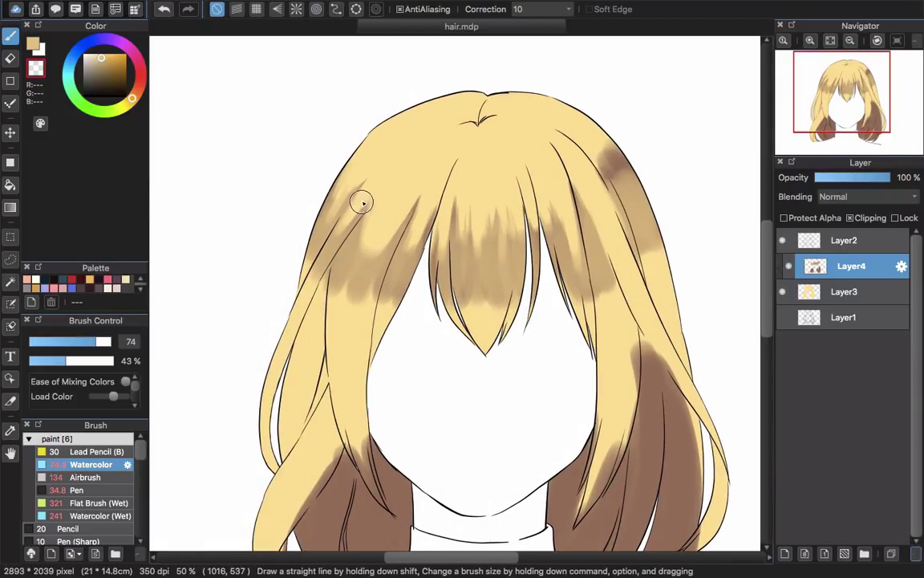
{"action": "left_click_drag", "start_coordinate": [360, 204], "coordinate": [309, 277]}
{"action": "scroll", "coordinate": [482, 251], "scroll_direction": "right", "scroll_amount": 5}
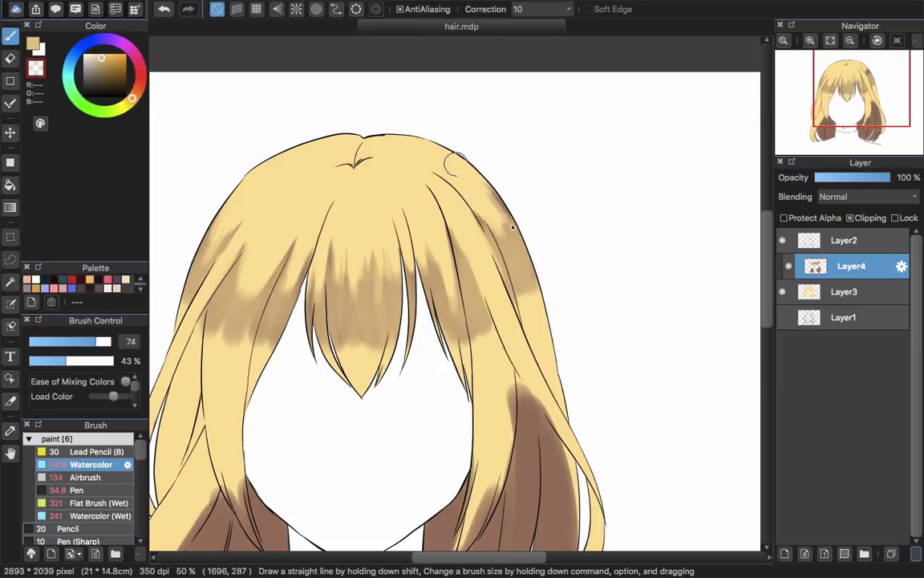
- Soften the band's lower edge across the bangs and side hair with Watercolor (Wet) at size 241, using the sampled base blond (R 255, G 227, B 150)
{"action": "scroll", "coordinate": [377, 321], "scroll_direction": "down", "scroll_amount": 4}
{"action": "scroll", "coordinate": [377, 321], "scroll_direction": "left", "scroll_amount": 2}
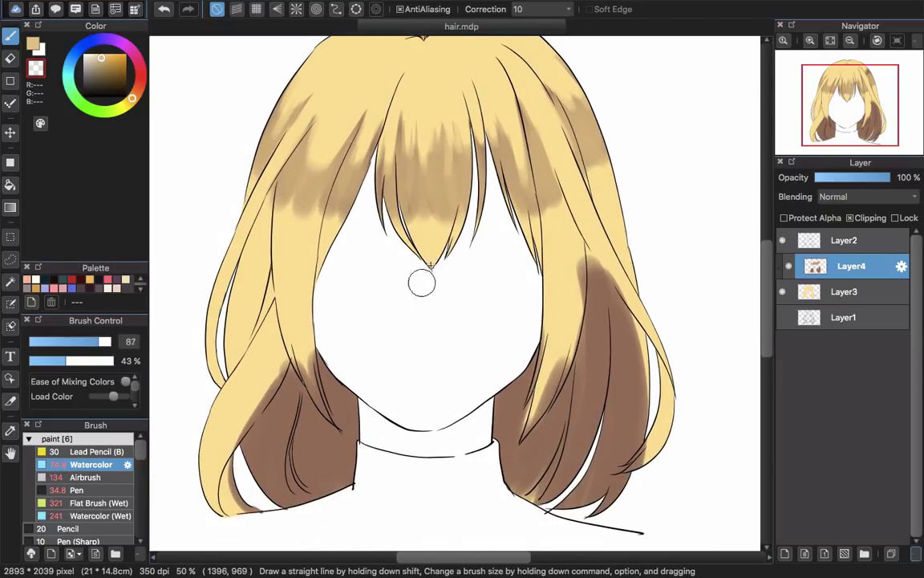
{"action": "scroll", "coordinate": [411, 198], "scroll_direction": "up", "scroll_amount": 2}
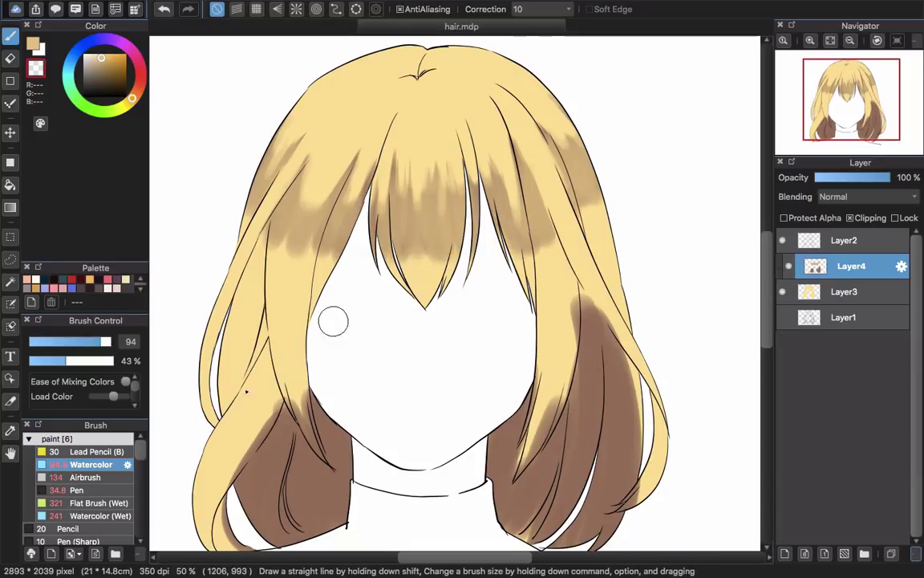
{"action": "left_click", "coordinate": [119, 516]}
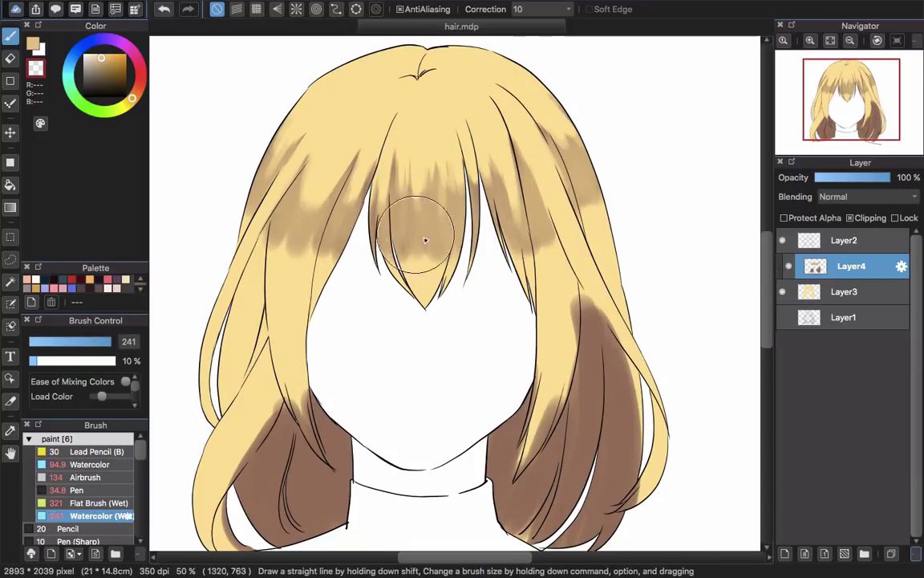
{"action": "left_click", "coordinate": [424, 270], "text": "alt"}
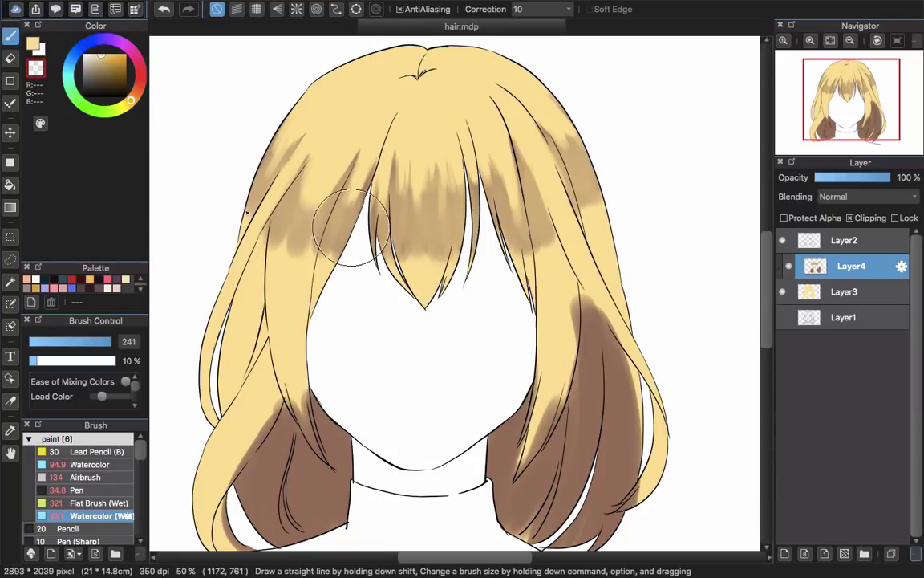
{"action": "left_click", "coordinate": [34, 50]}
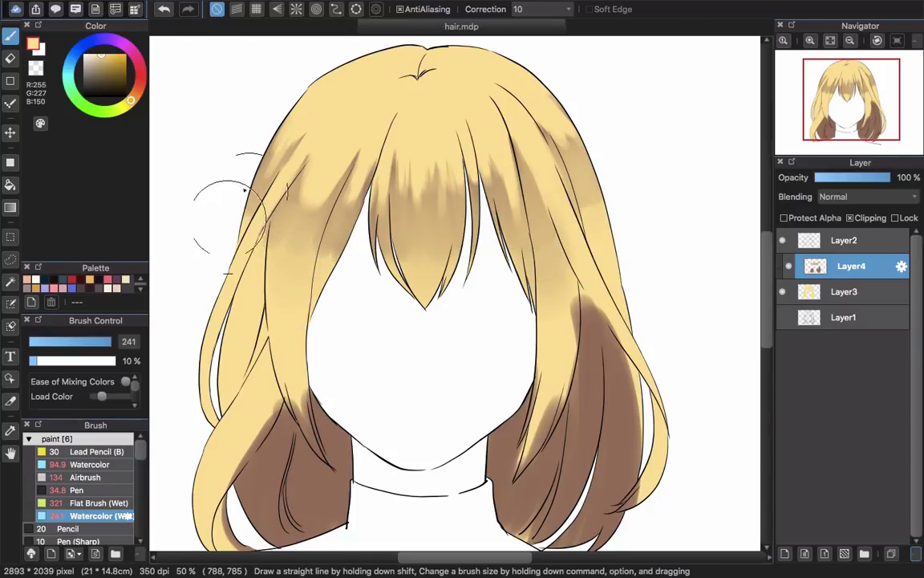
- Blend the blond lightly over the brown inner hair and the ends of the side locks around the neck
{"action": "scroll", "coordinate": [447, 397], "scroll_direction": "down", "scroll_amount": 3}
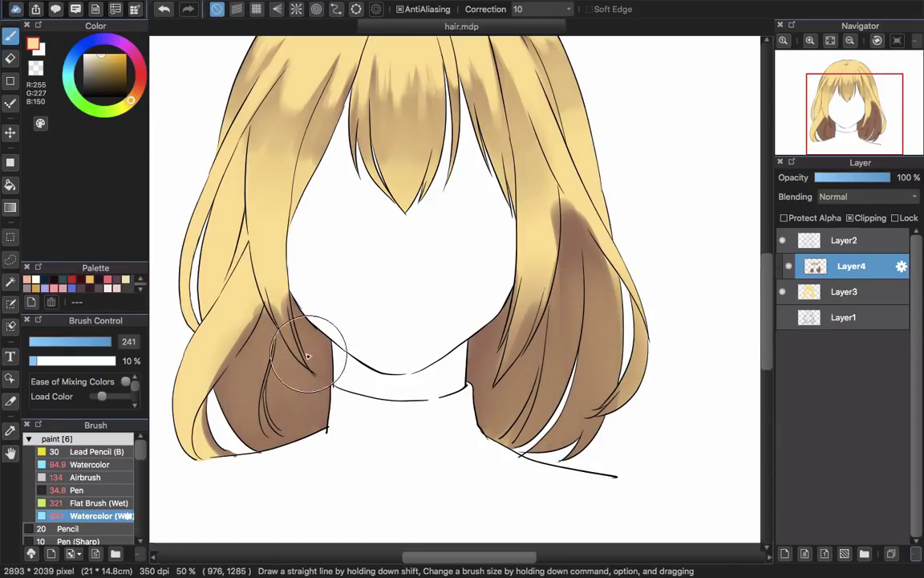
{"action": "mouse_move", "coordinate": [414, 270]}
{"action": "left_mouse_down"}
{"action": "mouse_move", "coordinate": [430, 405]}
{"action": "mouse_move", "coordinate": [469, 311]}
{"action": "left_mouse_up"}
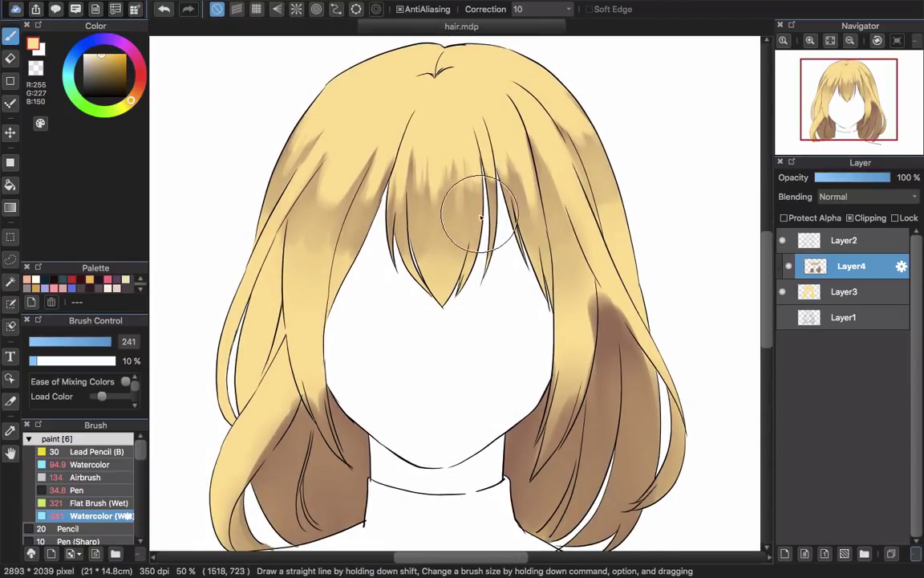
{"action": "scroll", "coordinate": [482, 213], "scroll_direction": "down", "scroll_amount": 2}
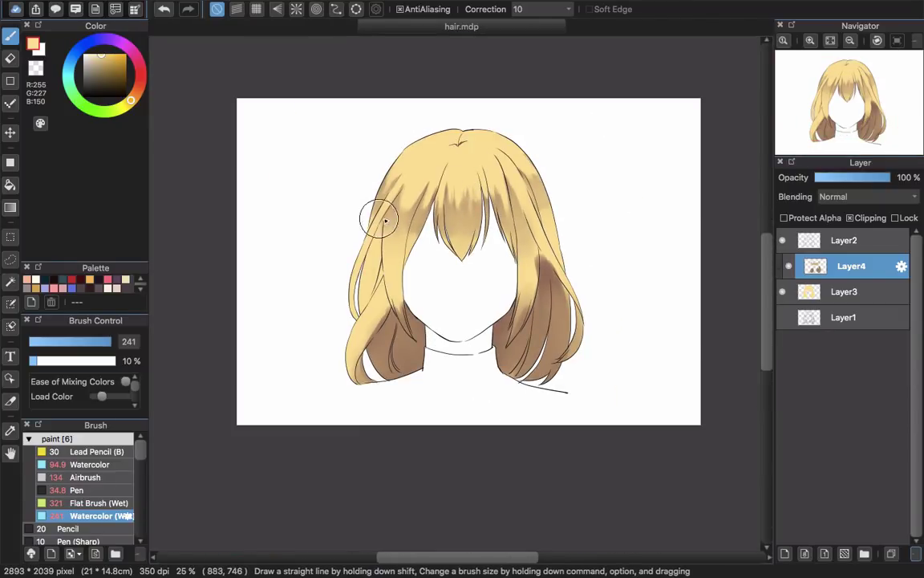
{"action": "scroll", "coordinate": [378, 213], "scroll_direction": "up", "scroll_amount": 2}
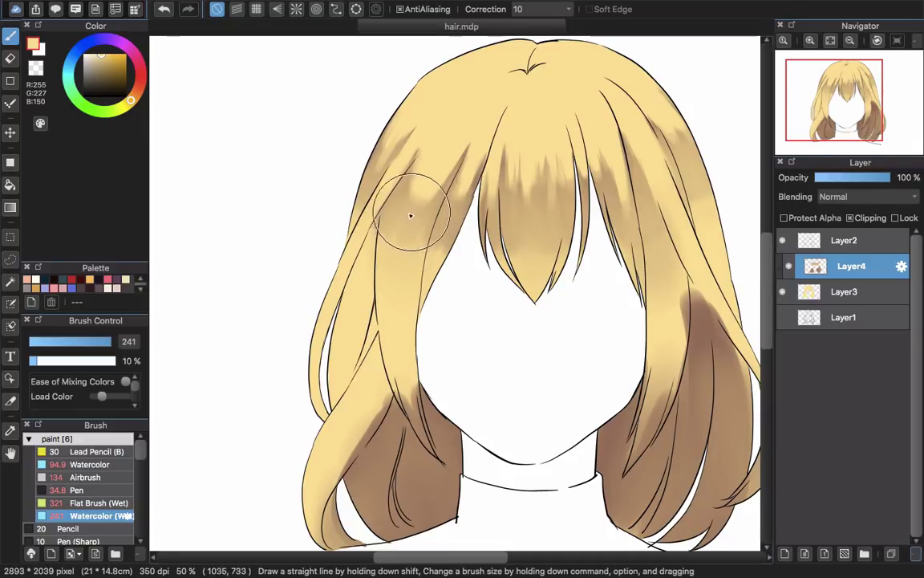
- Sample the blended brown (R 177, G 138, B 103) and shade along the parting lines at the crown with Watercolor at size 32
{"action": "scroll", "coordinate": [408, 231], "scroll_direction": "right", "scroll_amount": 3}
{"action": "scroll", "coordinate": [409, 231], "scroll_direction": "down", "scroll_amount": 1}
{"action": "left_click", "coordinate": [329, 453], "text": "alt"}
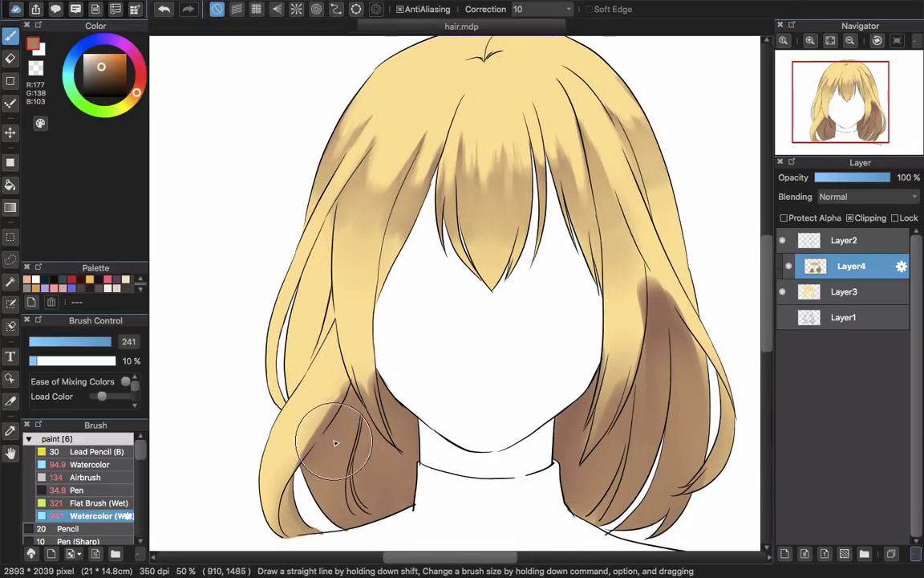
{"action": "left_click", "coordinate": [85, 464]}
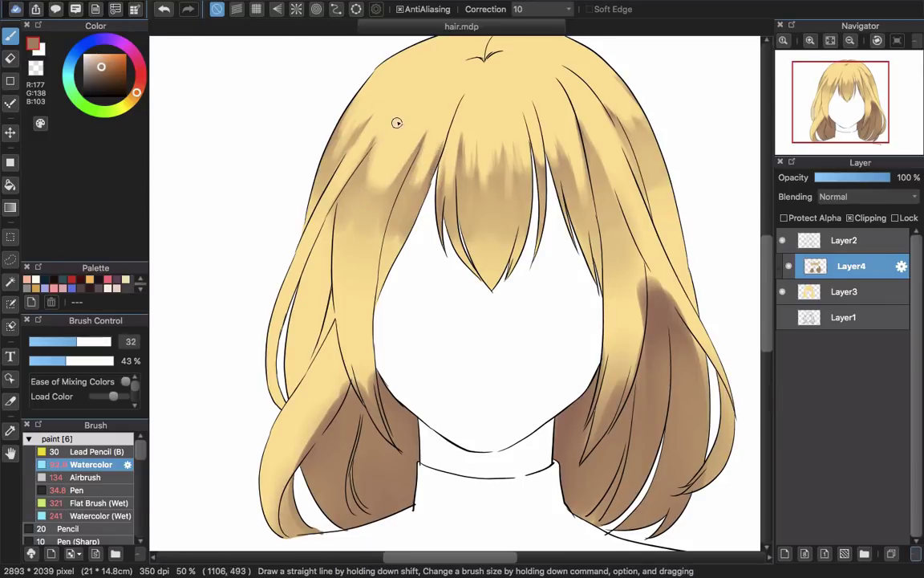
{"action": "scroll", "coordinate": [397, 123], "scroll_direction": "up", "scroll_amount": 1}
{"action": "scroll", "coordinate": [427, 93], "scroll_direction": "up", "scroll_amount": 2}
{"action": "scroll", "coordinate": [427, 93], "scroll_direction": "right", "scroll_amount": 2}
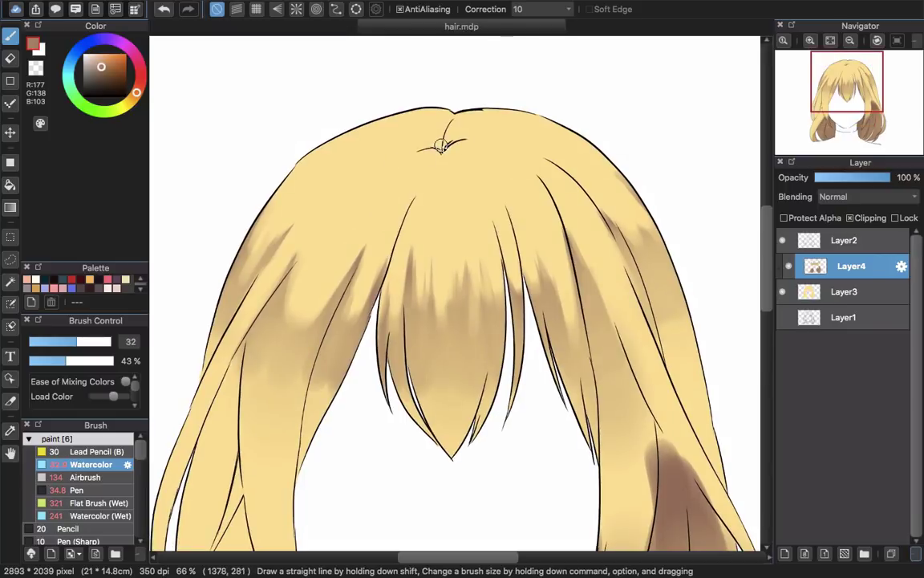
{"action": "left_click_drag", "start_coordinate": [452, 114], "coordinate": [442, 142]}
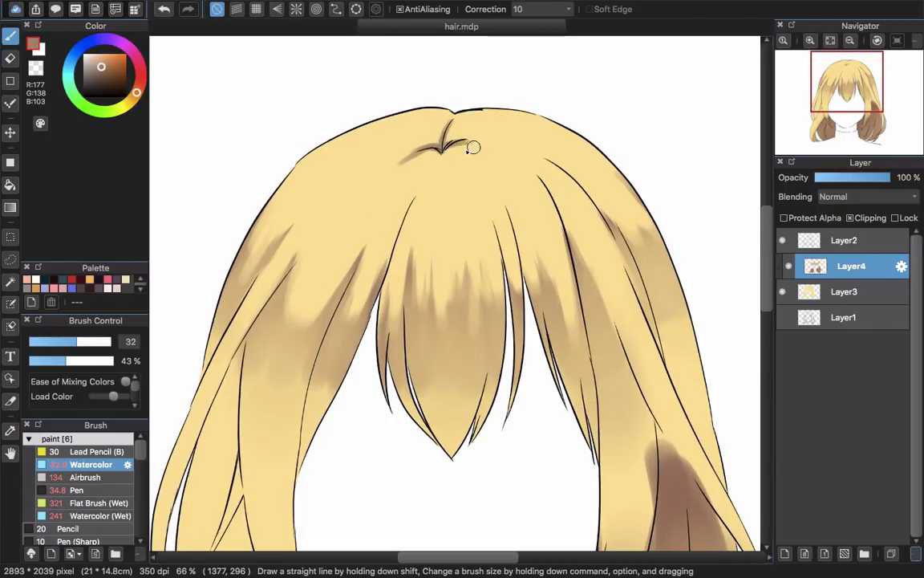
- Paint brown shadows along the strand lines left of the bangs, down the face-side lock and beside the upper left strand
{"action": "scroll", "coordinate": [423, 201], "scroll_direction": "down", "scroll_amount": 2}
{"action": "scroll", "coordinate": [423, 200], "scroll_direction": "left", "scroll_amount": 1}
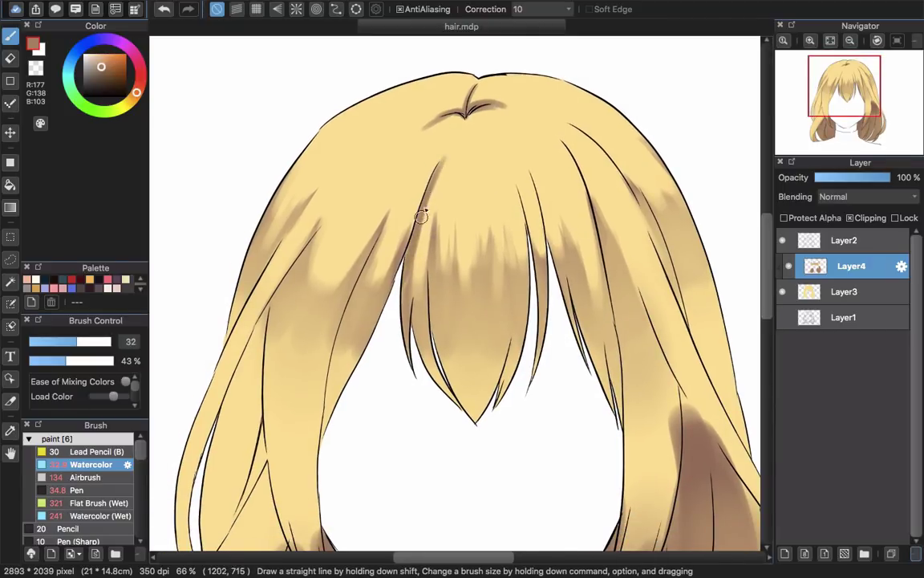
{"action": "scroll", "coordinate": [354, 386], "scroll_direction": "down", "scroll_amount": 3}
{"action": "scroll", "coordinate": [354, 386], "scroll_direction": "left", "scroll_amount": 2}
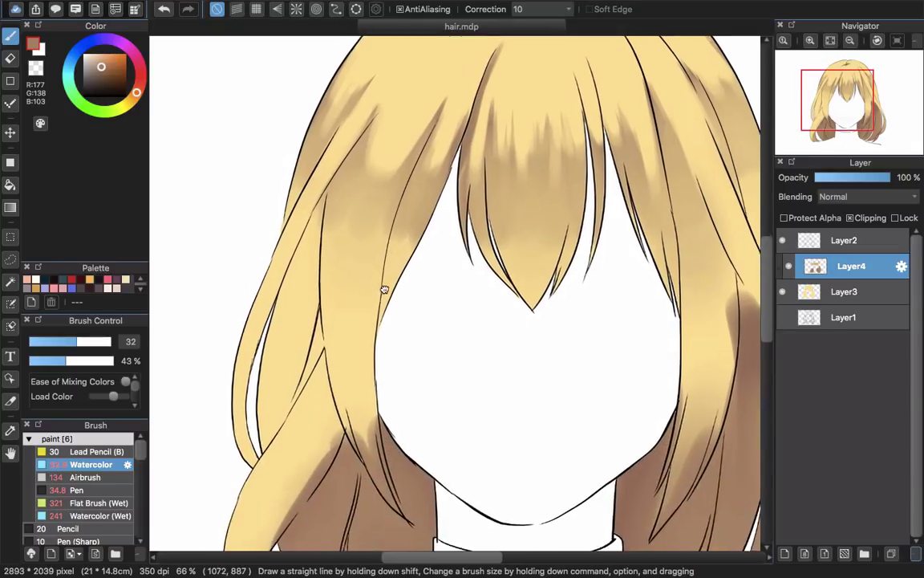
{"action": "left_click_drag", "start_coordinate": [443, 129], "coordinate": [397, 267]}
{"action": "left_click_drag", "start_coordinate": [426, 170], "coordinate": [391, 282]}
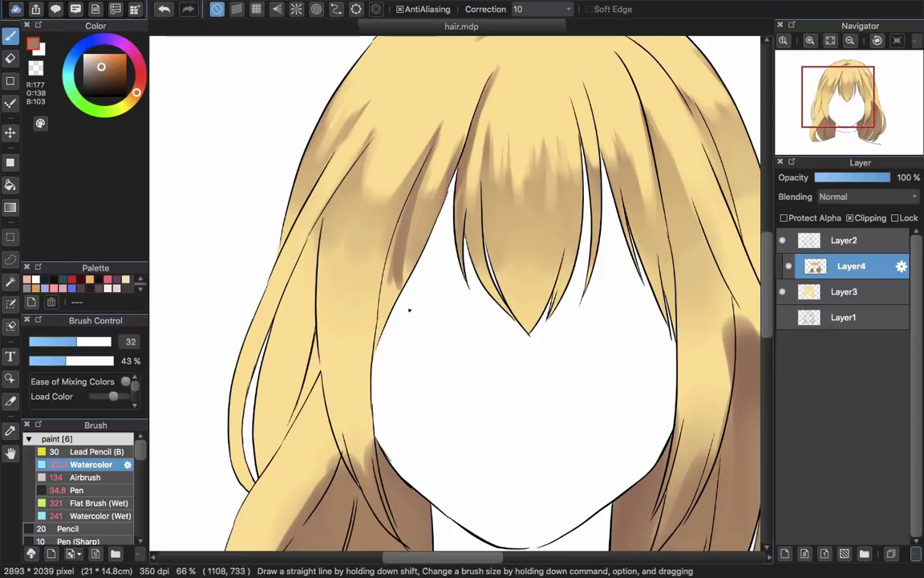
{"action": "left_click_drag", "start_coordinate": [390, 255], "coordinate": [399, 325]}
{"action": "mouse_move", "coordinate": [350, 185]}
{"action": "left_mouse_down"}
{"action": "mouse_move", "coordinate": [382, 264]}
{"action": "mouse_move", "coordinate": [345, 320]}
{"action": "left_mouse_up"}
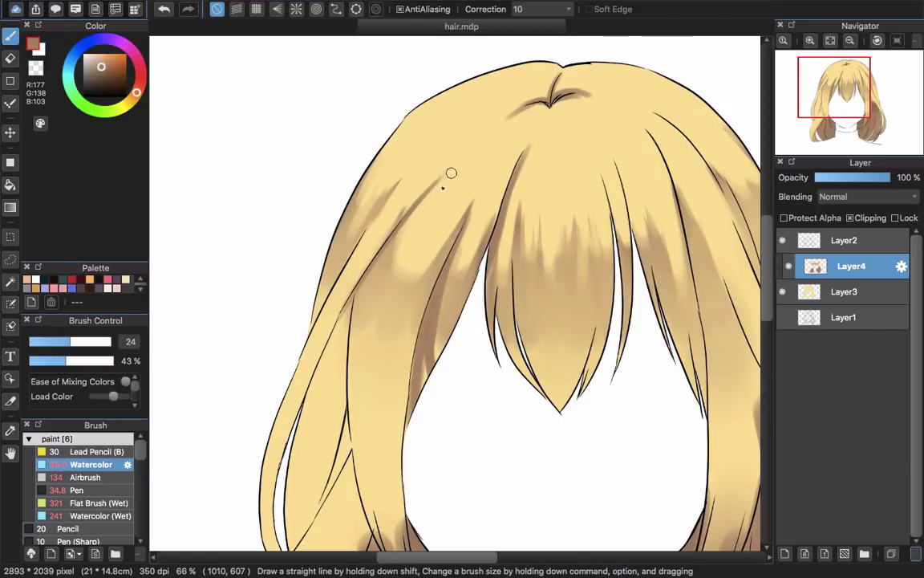
- Enlarge the brush to about 54 and shade the outer left locks where they overlap and curve downward
{"action": "scroll", "coordinate": [433, 192], "scroll_direction": "down", "scroll_amount": 8}
{"action": "key", "text": "bracketright"}
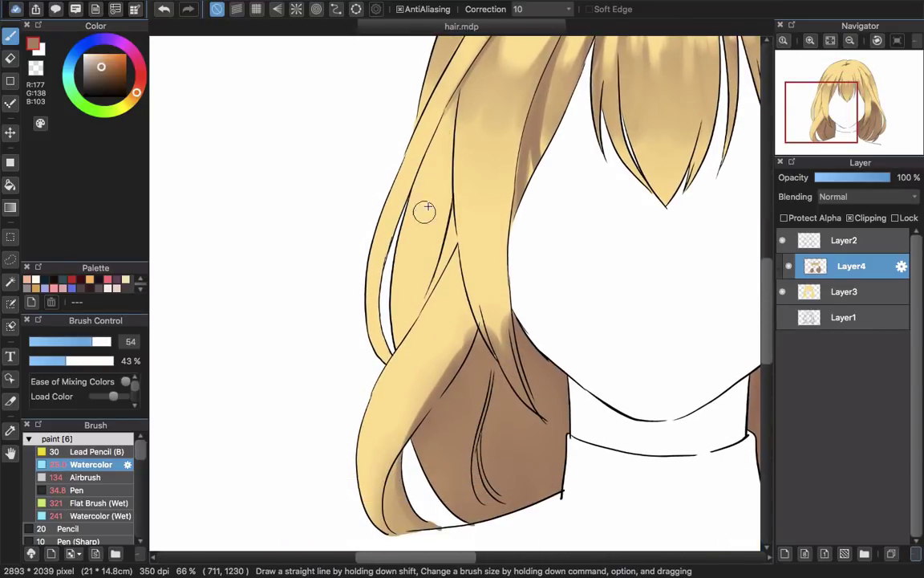
{"action": "mouse_move", "coordinate": [409, 206]}
{"action": "left_mouse_down"}
{"action": "mouse_move", "coordinate": [368, 325]}
{"action": "mouse_move", "coordinate": [389, 361]}
{"action": "left_mouse_up"}
{"action": "left_click_drag", "start_coordinate": [380, 291], "coordinate": [386, 365]}
{"action": "left_click_drag", "start_coordinate": [409, 256], "coordinate": [398, 330]}
{"action": "mouse_move", "coordinate": [447, 161]}
{"action": "left_mouse_down"}
{"action": "mouse_move", "coordinate": [434, 248]}
{"action": "mouse_move", "coordinate": [443, 169]}
{"action": "mouse_move", "coordinate": [433, 232]}
{"action": "mouse_move", "coordinate": [438, 297]}
{"action": "mouse_move", "coordinate": [416, 379]}
{"action": "mouse_move", "coordinate": [441, 307]}
{"action": "mouse_move", "coordinate": [374, 430]}
{"action": "mouse_move", "coordinate": [420, 303]}
{"action": "mouse_move", "coordinate": [416, 329]}
{"action": "left_mouse_up"}
{"action": "left_click_drag", "start_coordinate": [390, 294], "coordinate": [399, 352]}
- Add strand-following brown shadows to the left front lock's lower end and the inside of the bottom left curl
{"action": "left_click_drag", "start_coordinate": [437, 399], "coordinate": [334, 449]}
{"action": "mouse_move", "coordinate": [364, 366]}
{"action": "left_mouse_down"}
{"action": "mouse_move", "coordinate": [401, 504]}
{"action": "mouse_move", "coordinate": [366, 376]}
{"action": "mouse_move", "coordinate": [391, 491]}
{"action": "left_mouse_up"}
{"action": "left_click_drag", "start_coordinate": [382, 366], "coordinate": [392, 477]}
{"action": "left_click_drag", "start_coordinate": [386, 371], "coordinate": [397, 500]}
{"action": "scroll", "coordinate": [377, 362], "scroll_direction": "down", "scroll_amount": 5}
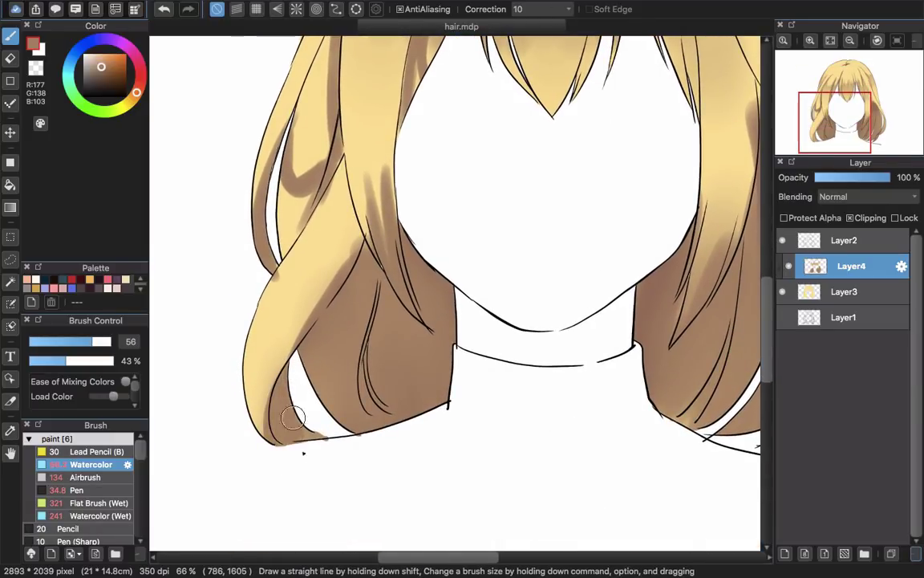
- Shade the strand between the right-hand bangs and the face-side lock with brown Watercolor strokes at about size 56
{"action": "scroll", "coordinate": [411, 378], "scroll_direction": "up", "scroll_amount": 3}
{"action": "scroll", "coordinate": [411, 378], "scroll_direction": "up", "scroll_amount": 10}
{"action": "scroll", "coordinate": [411, 378], "scroll_direction": "right", "scroll_amount": 8}
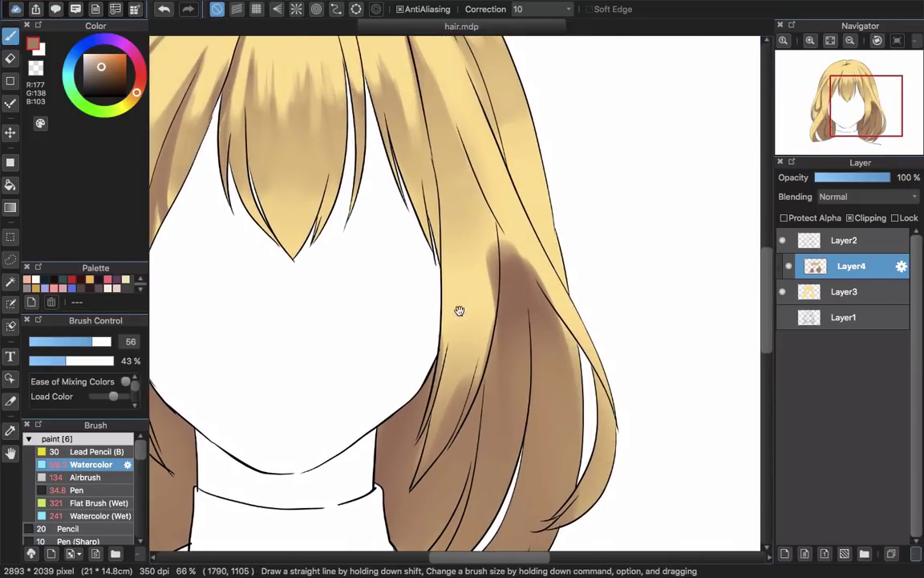
{"action": "mouse_move", "coordinate": [396, 137]}
{"action": "left_mouse_down"}
{"action": "mouse_move", "coordinate": [379, 183]}
{"action": "mouse_move", "coordinate": [445, 259]}
{"action": "left_mouse_up"}
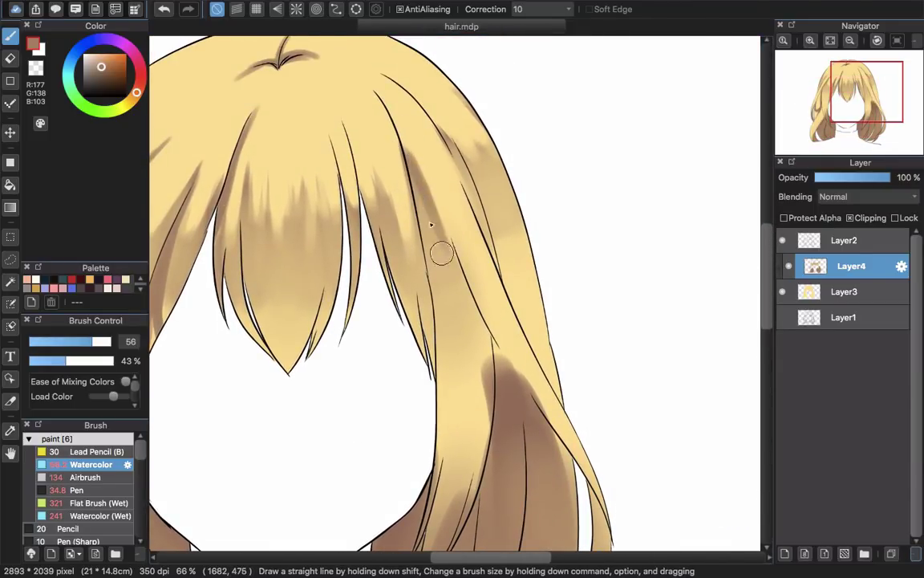
{"action": "left_click_drag", "start_coordinate": [424, 205], "coordinate": [439, 292]}
{"action": "mouse_move", "coordinate": [437, 225]}
{"action": "left_mouse_down"}
{"action": "mouse_move", "coordinate": [477, 318]}
{"action": "mouse_move", "coordinate": [449, 348]}
{"action": "mouse_move", "coordinate": [446, 329]}
{"action": "left_mouse_up"}
{"action": "mouse_move", "coordinate": [440, 249]}
{"action": "left_mouse_down"}
{"action": "mouse_move", "coordinate": [449, 303]}
{"action": "mouse_move", "coordinate": [458, 277]}
{"action": "mouse_move", "coordinate": [465, 349]}
{"action": "left_mouse_up"}
{"action": "left_click_drag", "start_coordinate": [483, 251], "coordinate": [451, 249]}
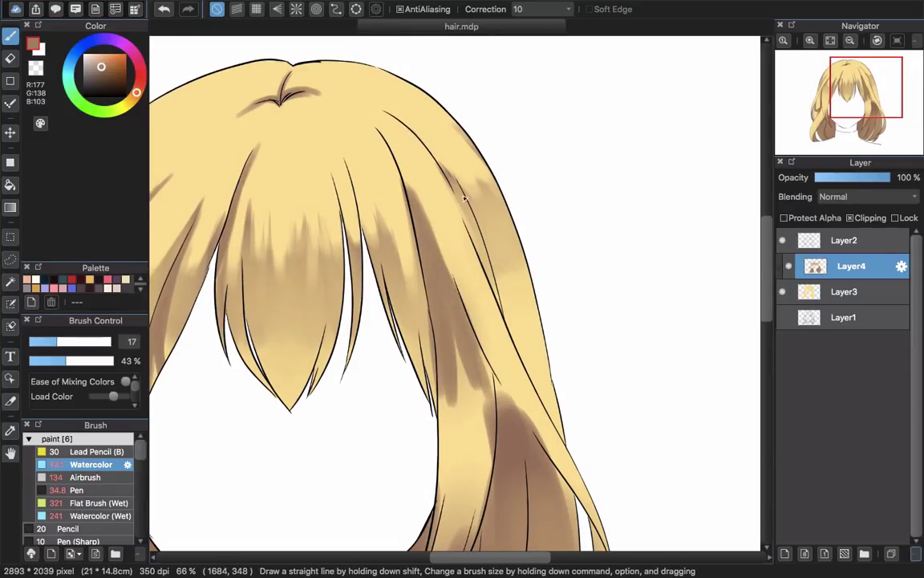
- Reduce the brush to about 17 and paint thin brown shadows along the upper right strand lines and where the strands overlap
{"action": "left_click_drag", "start_coordinate": [432, 146], "coordinate": [480, 226]}
{"action": "mouse_move", "coordinate": [452, 166]}
{"action": "left_mouse_down"}
{"action": "mouse_move", "coordinate": [513, 345]}
{"action": "mouse_move", "coordinate": [476, 278]}
{"action": "mouse_move", "coordinate": [497, 247]}
{"action": "left_mouse_up"}
{"action": "left_click_drag", "start_coordinate": [457, 205], "coordinate": [502, 287]}
{"action": "left_click_drag", "start_coordinate": [462, 205], "coordinate": [506, 303]}
{"action": "mouse_move", "coordinate": [529, 453]}
{"action": "left_mouse_down"}
{"action": "mouse_move", "coordinate": [500, 366]}
{"action": "mouse_move", "coordinate": [494, 504]}
{"action": "left_mouse_up"}
{"action": "left_click_drag", "start_coordinate": [453, 274], "coordinate": [500, 381]}
{"action": "left_click_drag", "start_coordinate": [480, 322], "coordinate": [502, 401]}
{"action": "left_click_drag", "start_coordinate": [437, 297], "coordinate": [440, 300]}
- Shade the fold of the outer left lock at size 57 and blend it with sampled lighter browns (R 208, G 173, B 121 and R 201, G 165, B 116)
{"action": "scroll", "coordinate": [440, 299], "scroll_direction": "left", "scroll_amount": 8}
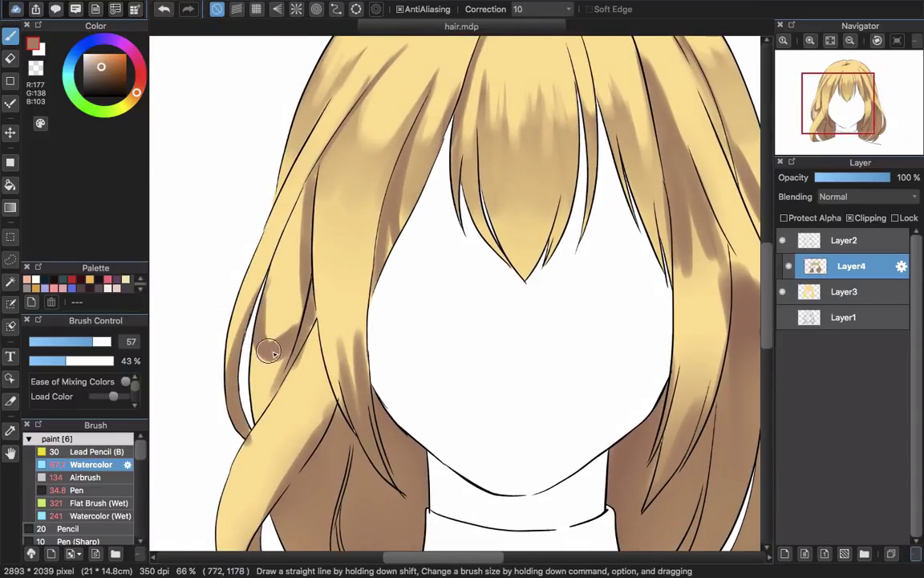
{"action": "mouse_move", "coordinate": [269, 351]}
{"action": "left_mouse_down"}
{"action": "mouse_move", "coordinate": [281, 353]}
{"action": "mouse_move", "coordinate": [266, 379]}
{"action": "left_mouse_up"}
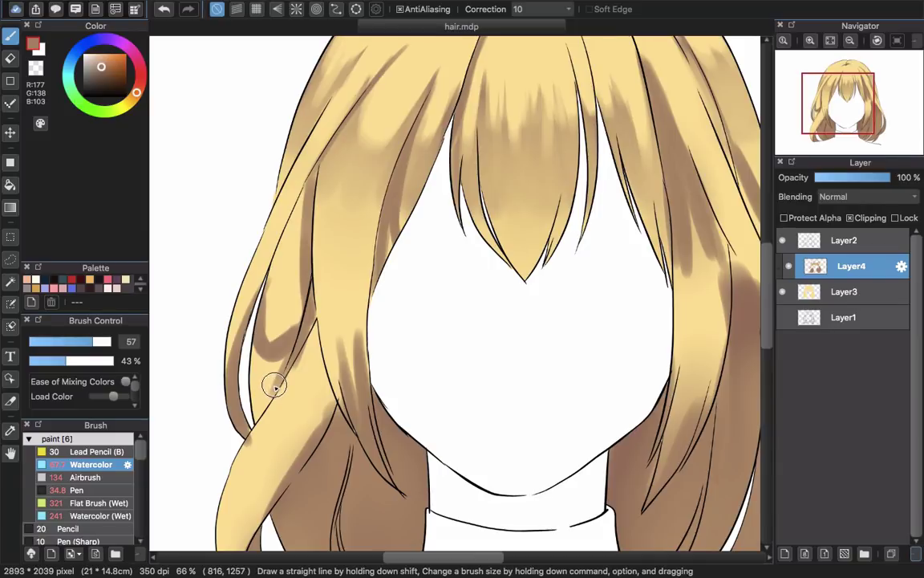
{"action": "left_click", "coordinate": [275, 385], "text": "alt"}
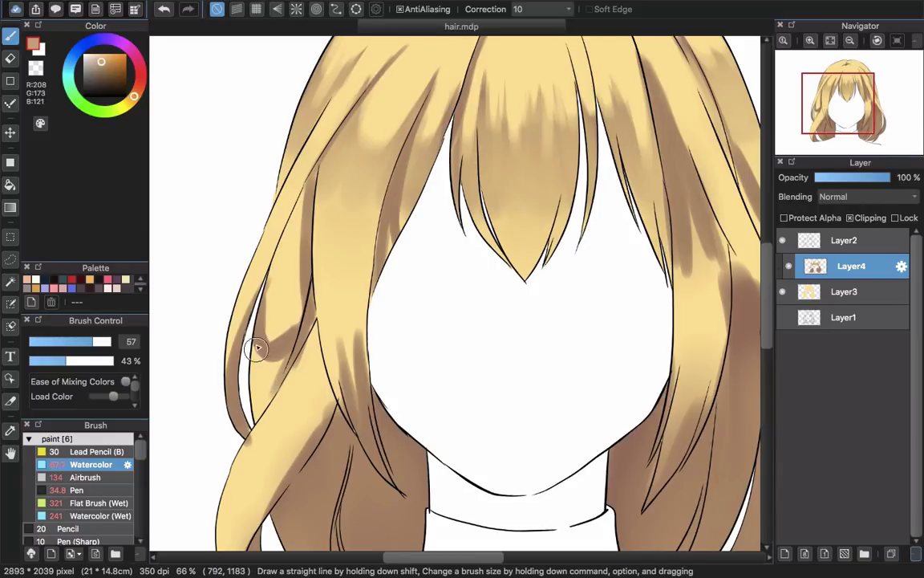
{"action": "mouse_move", "coordinate": [253, 327]}
{"action": "left_mouse_down"}
{"action": "mouse_move", "coordinate": [256, 372]}
{"action": "mouse_move", "coordinate": [253, 335]}
{"action": "mouse_move", "coordinate": [285, 341]}
{"action": "left_mouse_up"}
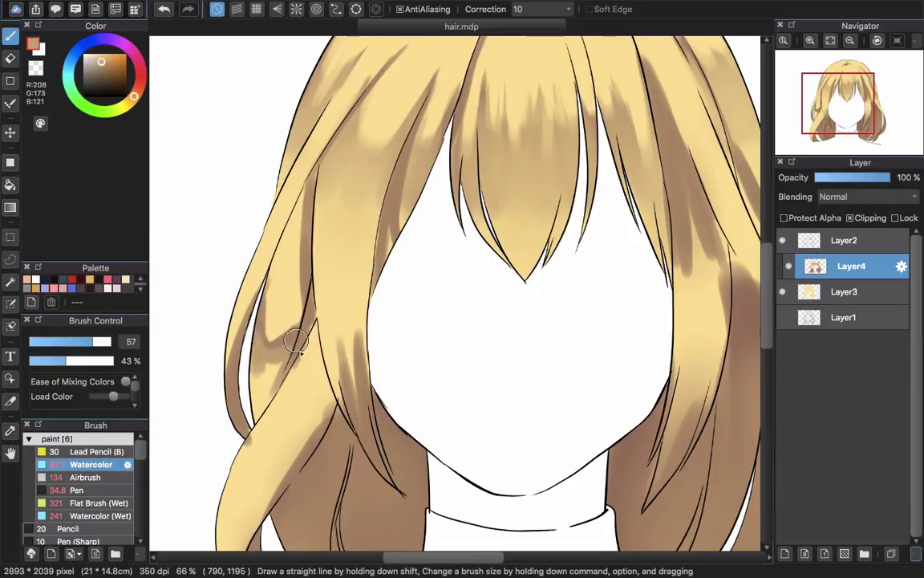
{"action": "left_click", "coordinate": [294, 346], "text": "alt"}
{"action": "mouse_move", "coordinate": [270, 375]}
{"action": "left_mouse_down"}
{"action": "mouse_move", "coordinate": [258, 370]}
{"action": "mouse_move", "coordinate": [258, 391]}
{"action": "mouse_move", "coordinate": [262, 350]}
{"action": "mouse_move", "coordinate": [272, 358]}
{"action": "mouse_move", "coordinate": [294, 347]}
{"action": "left_mouse_up"}
{"action": "left_click", "coordinate": [281, 359], "text": "alt"}
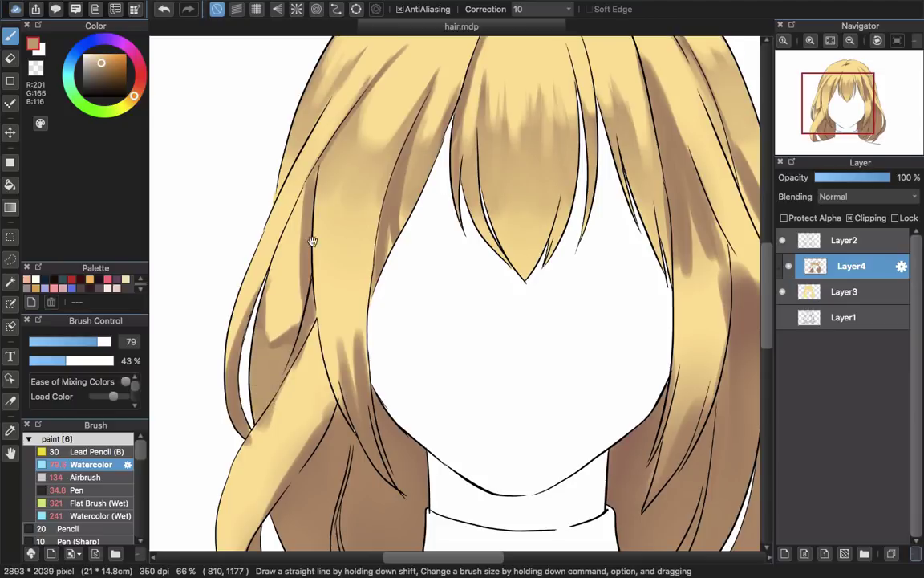
- Enlarge the brush and fill the shaded strand beside the right face-side lock with the sampled brown (R 201, G 165, B 116)
{"action": "scroll", "coordinate": [281, 314], "scroll_direction": "up", "scroll_amount": 5}
{"action": "left_click_drag", "start_coordinate": [375, 336], "coordinate": [357, 388]}
{"action": "left_click_drag", "start_coordinate": [446, 348], "coordinate": [293, 289]}
{"action": "key", "text": "]"}
{"action": "key", "text": "]"}
{"action": "key", "text": "]"}
{"action": "key", "text": "]"}
{"action": "key", "text": "]"}
{"action": "key", "text": "]"}
{"action": "key", "text": "]"}
{"action": "mouse_move", "coordinate": [512, 244]}
{"action": "left_mouse_down"}
{"action": "mouse_move", "coordinate": [520, 329]}
{"action": "mouse_move", "coordinate": [511, 247]}
{"action": "mouse_move", "coordinate": [541, 358]}
{"action": "left_mouse_up"}
{"action": "mouse_move", "coordinate": [524, 279]}
{"action": "left_mouse_down"}
{"action": "mouse_move", "coordinate": [538, 356]}
{"action": "mouse_move", "coordinate": [497, 355]}
{"action": "mouse_move", "coordinate": [401, 295]}
{"action": "left_mouse_up"}
- Set the brush to about 89 and shade the crossing diagonal strand and the outermost right strand in the lighter brown
{"action": "key", "text": "["}
{"action": "key", "text": "["}
{"action": "key", "text": "["}
{"action": "key", "text": "["}
{"action": "key", "text": "["}
{"action": "key", "text": "["}
{"action": "key", "text": "]"}
{"action": "key", "text": "]"}
{"action": "mouse_move", "coordinate": [450, 193]}
{"action": "left_mouse_down"}
{"action": "mouse_move", "coordinate": [492, 271]}
{"action": "mouse_move", "coordinate": [484, 269]}
{"action": "left_mouse_up"}
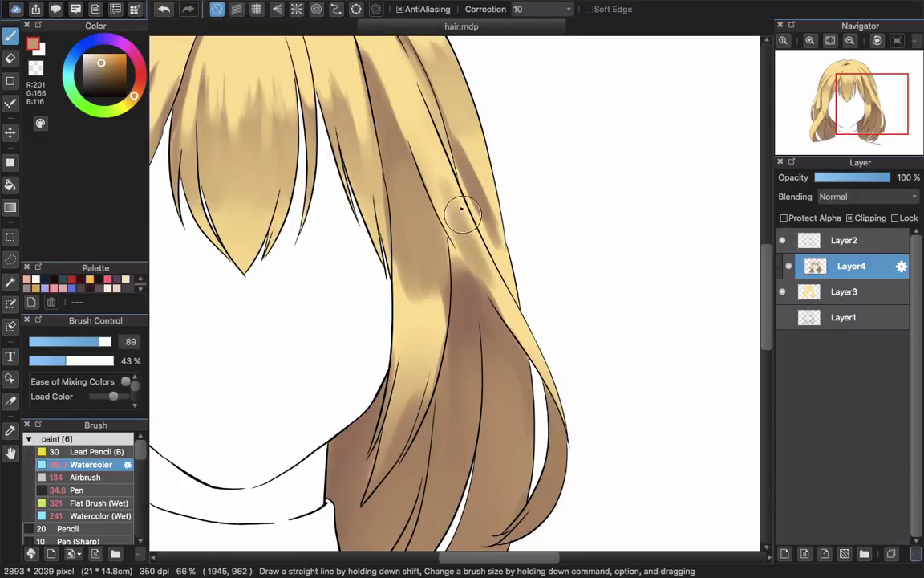
{"action": "scroll", "coordinate": [522, 297], "scroll_direction": "up", "scroll_amount": 3}
{"action": "scroll", "coordinate": [521, 297], "scroll_direction": "left", "scroll_amount": 1}
{"action": "mouse_move", "coordinate": [500, 219]}
{"action": "left_mouse_down"}
{"action": "mouse_move", "coordinate": [522, 285]}
{"action": "mouse_move", "coordinate": [499, 196]}
{"action": "mouse_move", "coordinate": [529, 307]}
{"action": "mouse_move", "coordinate": [511, 234]}
{"action": "left_mouse_up"}
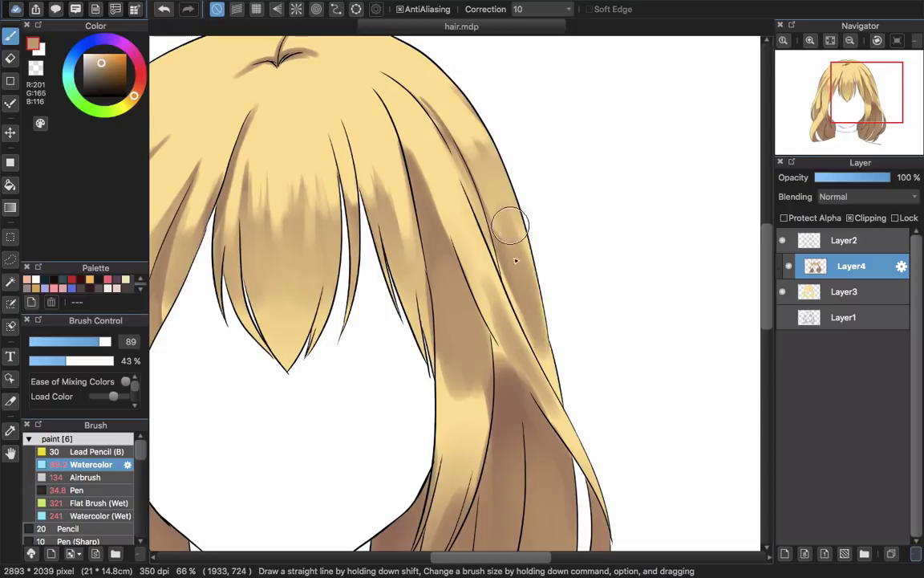
- Blend the lighter brown over the lower left face-side lock and the neighbouring folded lock
{"action": "scroll", "coordinate": [350, 295], "scroll_direction": "down", "scroll_amount": 5}
{"action": "scroll", "coordinate": [373, 279], "scroll_direction": "left", "scroll_amount": 8}
{"action": "mouse_move", "coordinate": [421, 249]}
{"action": "left_mouse_down"}
{"action": "mouse_move", "coordinate": [455, 406]}
{"action": "mouse_move", "coordinate": [438, 260]}
{"action": "mouse_move", "coordinate": [441, 359]}
{"action": "left_mouse_up"}
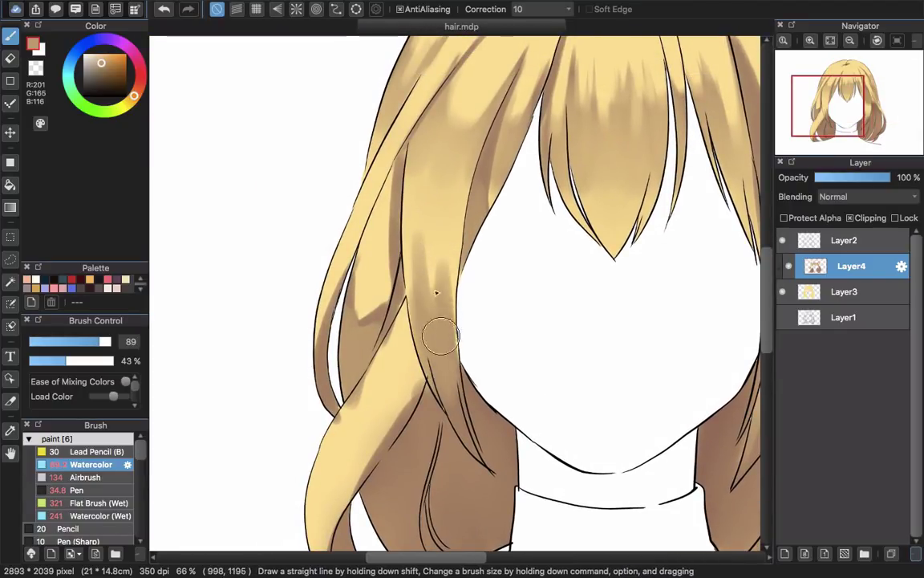
{"action": "left_click_drag", "start_coordinate": [393, 265], "coordinate": [425, 330]}
{"action": "left_click_drag", "start_coordinate": [368, 313], "coordinate": [353, 379]}
{"action": "left_click_drag", "start_coordinate": [448, 310], "coordinate": [369, 410]}
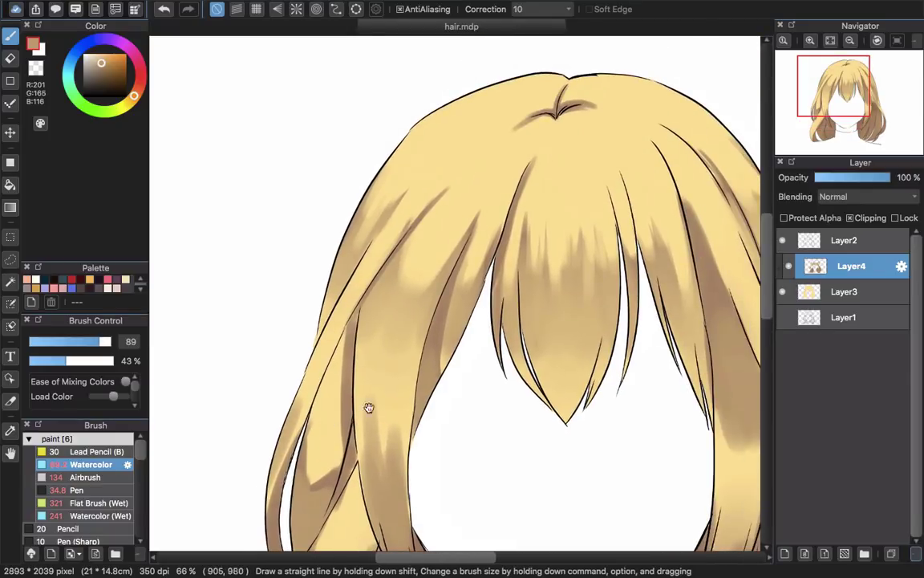
- Switch to the transparent colour, reduce the brush to about 19, try erasing along the thin outer left strand and undo that stroke
{"action": "scroll", "coordinate": [368, 409], "scroll_direction": "down", "scroll_amount": 2}
{"action": "left_click", "coordinate": [36, 67]}
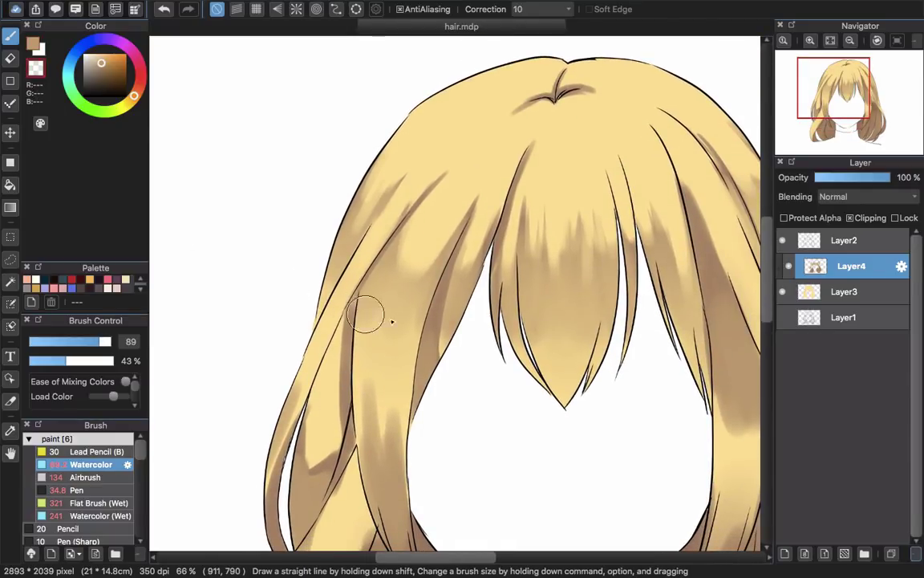
{"action": "key", "text": "["}
{"action": "key", "text": "["}
{"action": "key", "text": "["}
{"action": "mouse_move", "coordinate": [332, 329]}
{"action": "left_mouse_down"}
{"action": "mouse_move", "coordinate": [289, 367]}
{"action": "mouse_move", "coordinate": [272, 415]}
{"action": "mouse_move", "coordinate": [306, 362]}
{"action": "mouse_move", "coordinate": [268, 445]}
{"action": "mouse_move", "coordinate": [287, 391]}
{"action": "mouse_move", "coordinate": [254, 511]}
{"action": "mouse_move", "coordinate": [310, 379]}
{"action": "mouse_move", "coordinate": [274, 477]}
{"action": "mouse_move", "coordinate": [275, 552]}
{"action": "left_mouse_up"}
{"action": "key", "text": "super+z"}
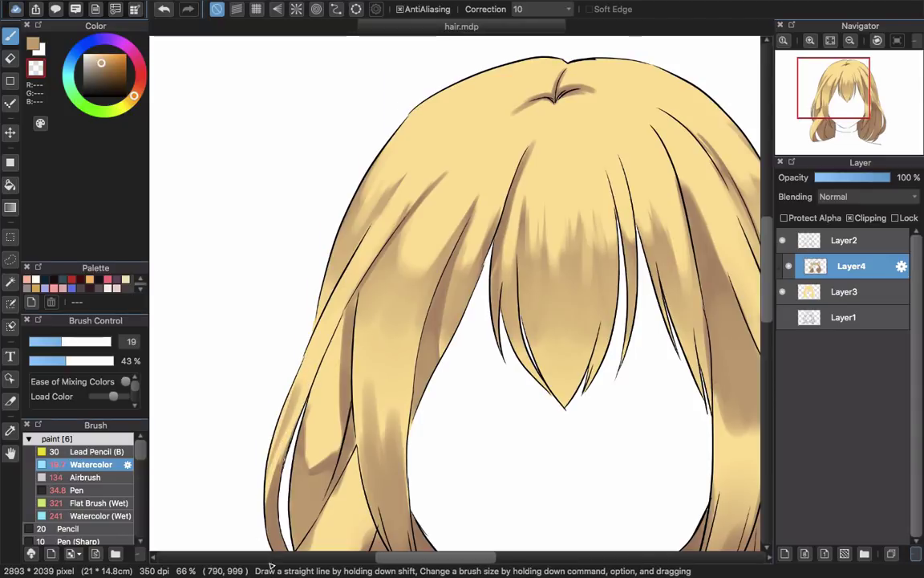
- Erase shading from the large left front lock with the transparent Watercolor brush, enlarging it from about 39 to 85
{"action": "mouse_move", "coordinate": [325, 474]}
{"action": "left_mouse_down"}
{"action": "mouse_move", "coordinate": [331, 349]}
{"action": "mouse_move", "coordinate": [357, 371]}
{"action": "mouse_move", "coordinate": [296, 441]}
{"action": "left_mouse_up"}
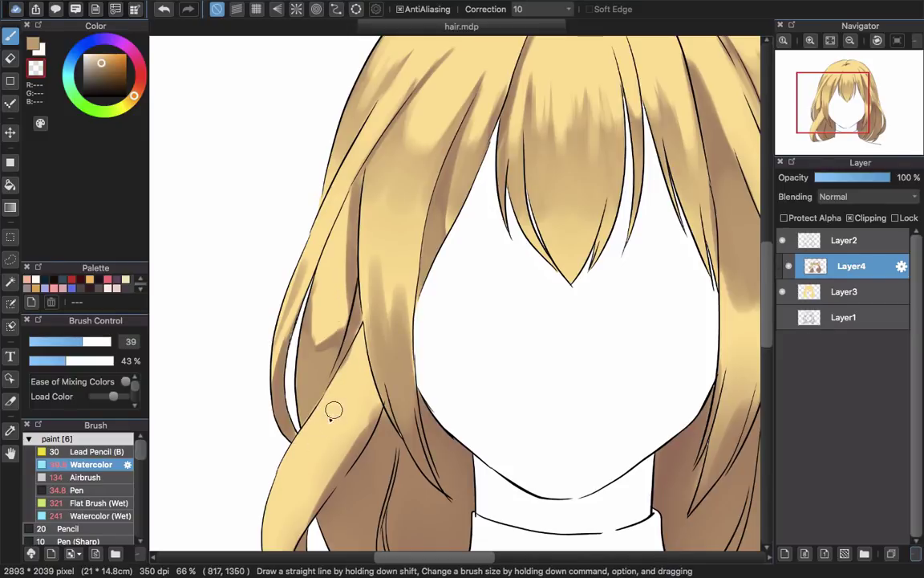
{"action": "scroll", "coordinate": [346, 369], "scroll_direction": "down", "scroll_amount": 5}
{"action": "mouse_move", "coordinate": [397, 251]}
{"action": "left_mouse_down"}
{"action": "mouse_move", "coordinate": [305, 317]}
{"action": "mouse_move", "coordinate": [294, 463]}
{"action": "left_mouse_up"}
{"action": "key", "text": "bracketright"}
{"action": "key", "text": "bracketright"}
{"action": "key", "text": "bracketright"}
{"action": "key", "text": "bracketright"}
{"action": "key", "text": "bracketright"}
{"action": "key", "text": "bracketright"}
{"action": "key", "text": "bracketright"}
{"action": "key", "text": "bracketright"}
{"action": "left_click_drag", "start_coordinate": [392, 252], "coordinate": [304, 386]}
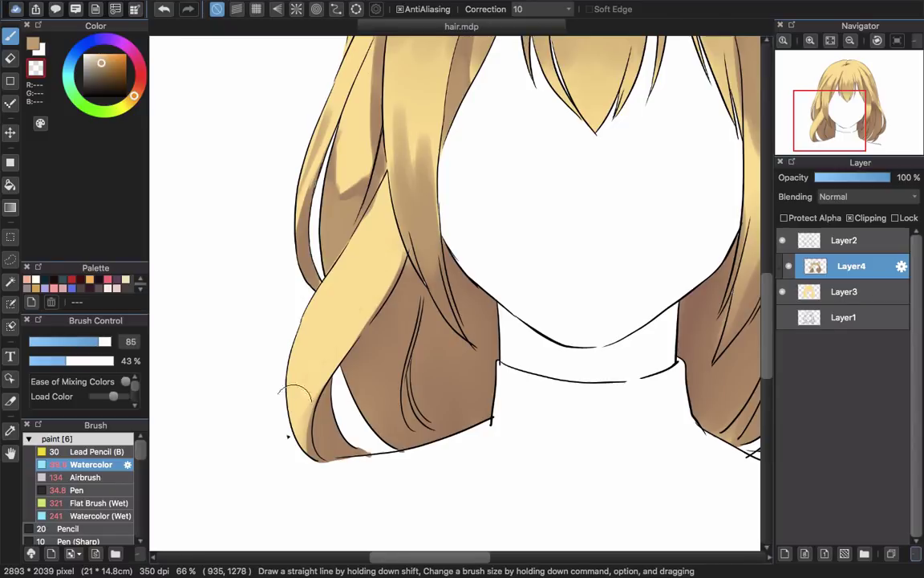
- Carve highlights into the inner left locks at brush size 12.6, and lighten the upper left strand at about size 92
{"action": "mouse_move", "coordinate": [348, 272]}
{"action": "left_mouse_down"}
{"action": "mouse_move", "coordinate": [272, 453]}
{"action": "mouse_move", "coordinate": [242, 415]}
{"action": "mouse_move", "coordinate": [239, 384]}
{"action": "left_mouse_up"}
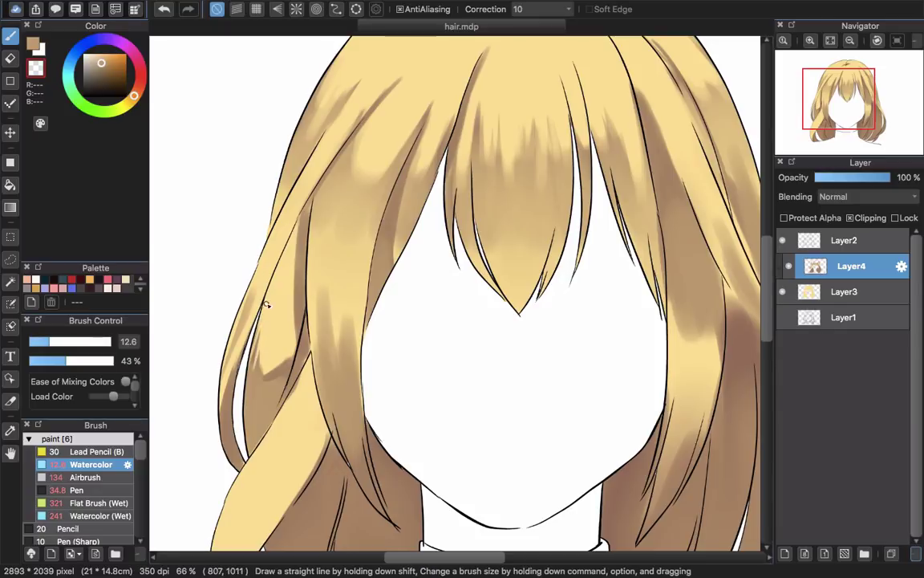
{"action": "left_click_drag", "start_coordinate": [299, 344], "coordinate": [302, 397]}
{"action": "left_click_drag", "start_coordinate": [313, 293], "coordinate": [332, 289]}
{"action": "mouse_move", "coordinate": [327, 341]}
{"action": "left_mouse_down"}
{"action": "mouse_move", "coordinate": [382, 331]}
{"action": "mouse_move", "coordinate": [338, 374]}
{"action": "mouse_move", "coordinate": [378, 325]}
{"action": "mouse_move", "coordinate": [330, 341]}
{"action": "mouse_move", "coordinate": [332, 386]}
{"action": "mouse_move", "coordinate": [342, 386]}
{"action": "mouse_move", "coordinate": [331, 343]}
{"action": "mouse_move", "coordinate": [345, 394]}
{"action": "mouse_move", "coordinate": [353, 378]}
{"action": "mouse_move", "coordinate": [356, 433]}
{"action": "mouse_move", "coordinate": [350, 384]}
{"action": "mouse_move", "coordinate": [354, 399]}
{"action": "mouse_move", "coordinate": [341, 407]}
{"action": "mouse_move", "coordinate": [328, 376]}
{"action": "mouse_move", "coordinate": [345, 453]}
{"action": "left_mouse_up"}
{"action": "scroll", "coordinate": [347, 373], "scroll_direction": "up", "scroll_amount": 5}
{"action": "scroll", "coordinate": [347, 373], "scroll_direction": "right", "scroll_amount": 3}
{"action": "left_click_drag", "start_coordinate": [288, 235], "coordinate": [279, 274]}
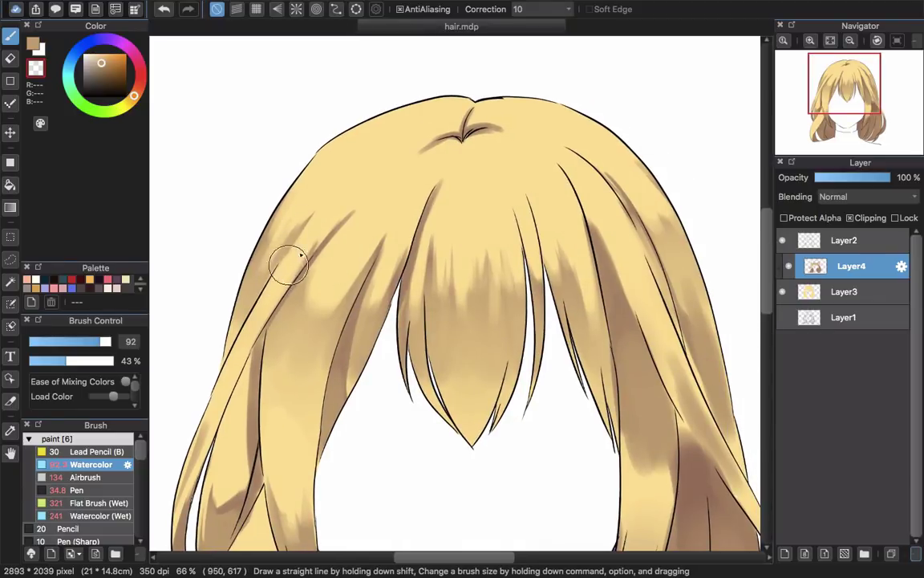
- Erase streaks of brown from the right face-side lock and the diagonal strand beside it to form highlights
{"action": "left_click_drag", "start_coordinate": [435, 336], "coordinate": [378, 281]}
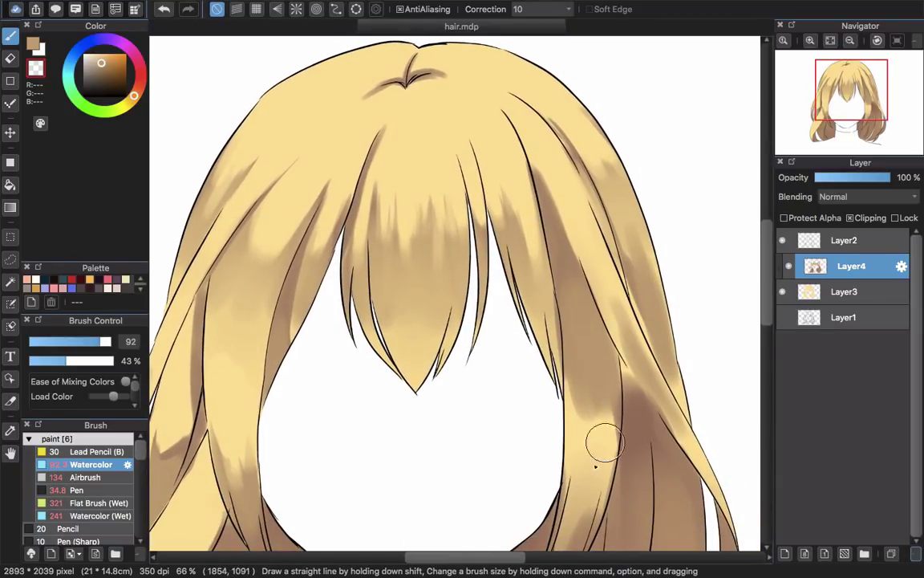
{"action": "scroll", "coordinate": [598, 434], "scroll_direction": "down", "scroll_amount": 9}
{"action": "mouse_move", "coordinate": [572, 240]}
{"action": "left_mouse_down"}
{"action": "mouse_move", "coordinate": [558, 382]}
{"action": "mouse_move", "coordinate": [542, 415]}
{"action": "left_mouse_up"}
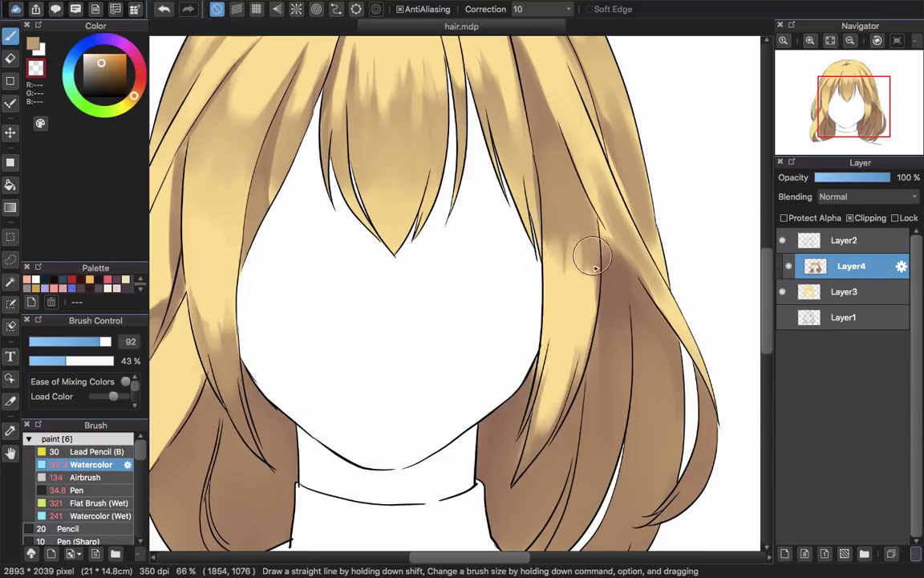
{"action": "scroll", "coordinate": [553, 371], "scroll_direction": "up", "scroll_amount": 8}
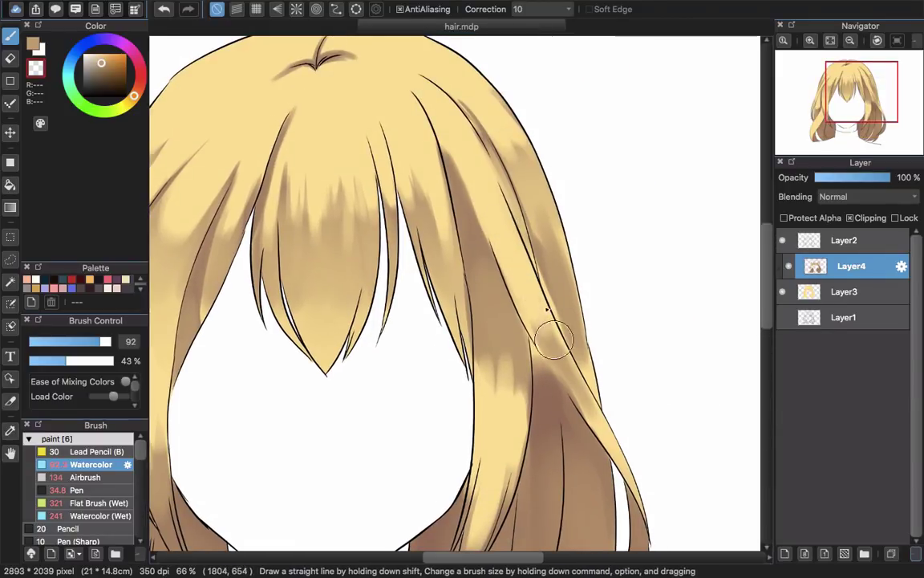
{"action": "scroll", "coordinate": [532, 199], "scroll_direction": "up", "scroll_amount": 5}
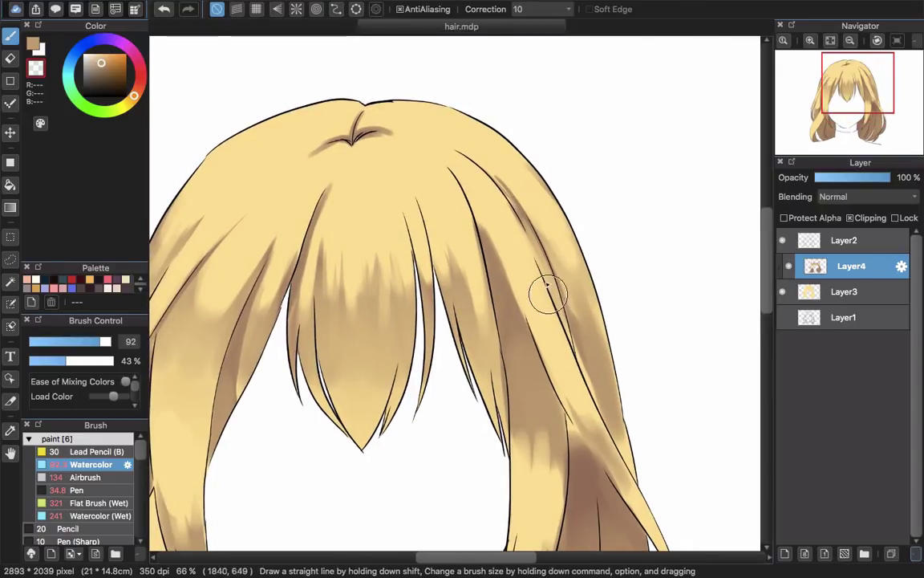
- Select the Airbrush at 18% opacity and about size 394, and softly erase shading on the locks framing the face
{"action": "scroll", "coordinate": [533, 270], "scroll_direction": "down", "scroll_amount": 5}
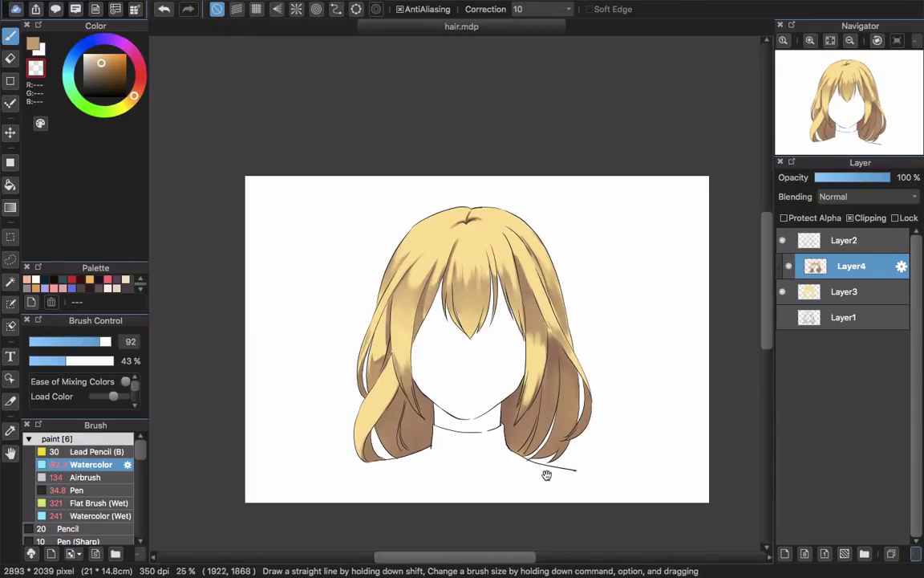
{"action": "left_click_drag", "start_coordinate": [549, 478], "coordinate": [538, 401]}
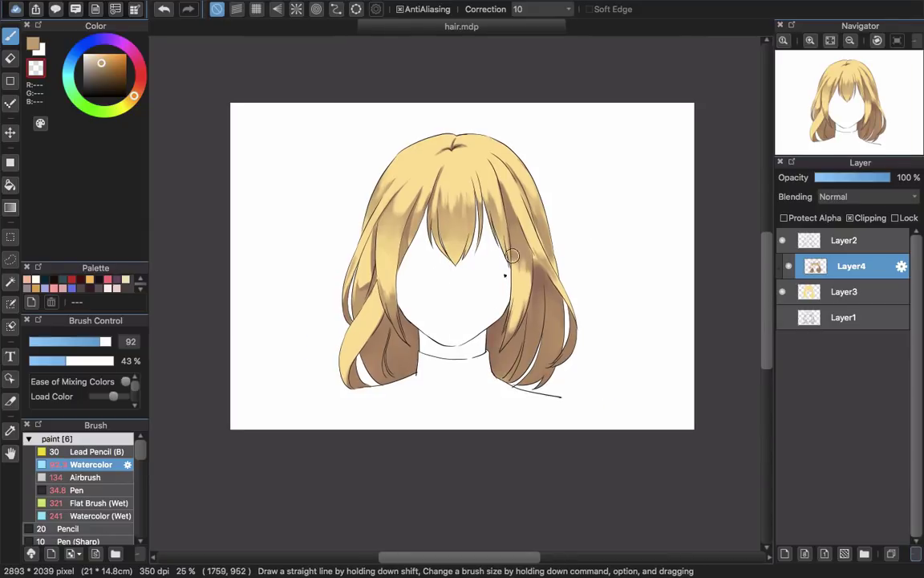
{"action": "scroll", "coordinate": [386, 261], "scroll_direction": "up", "scroll_amount": 1}
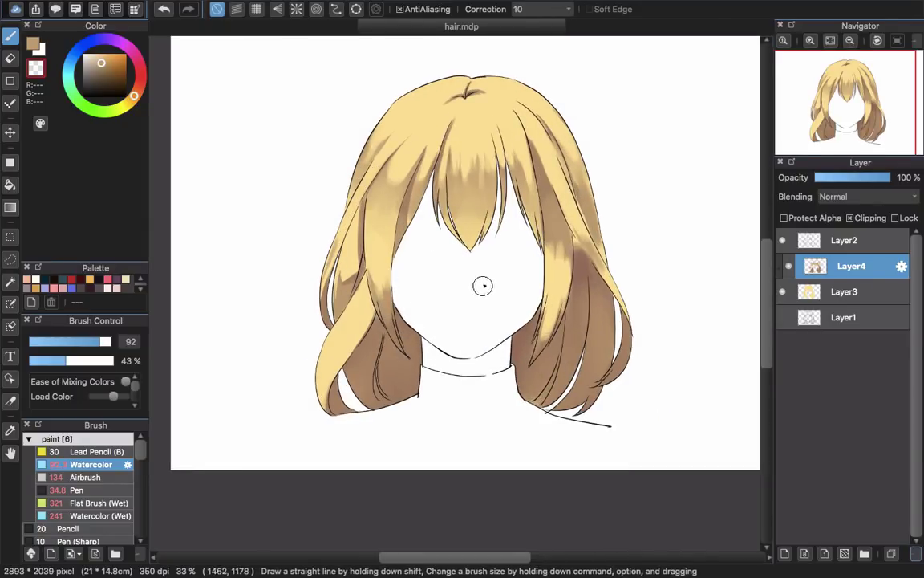
{"action": "left_click", "coordinate": [114, 519]}
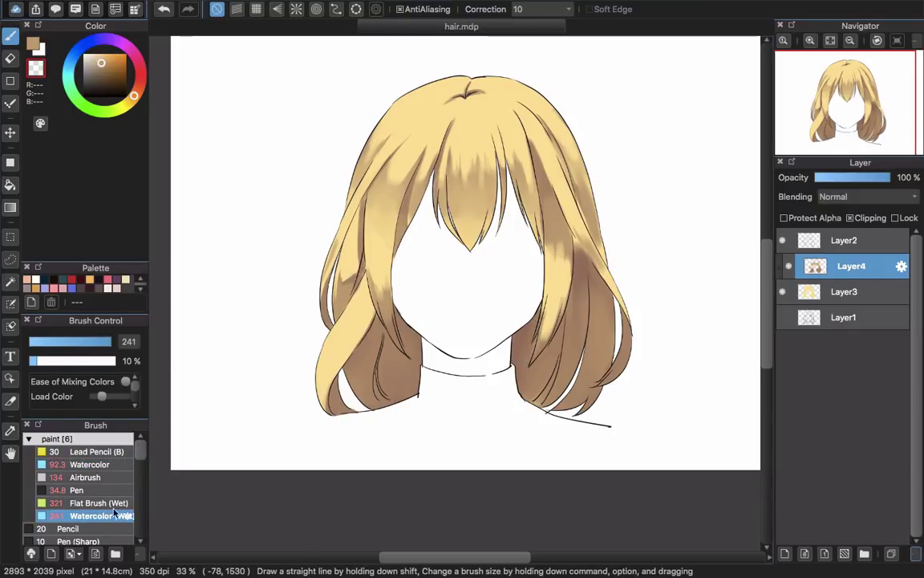
{"action": "left_click", "coordinate": [86, 477]}
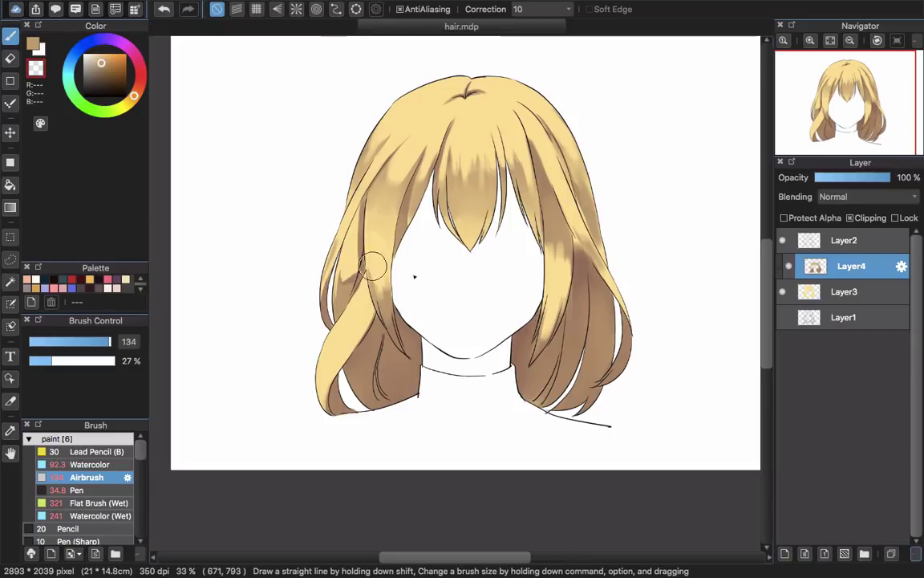
{"action": "scroll", "coordinate": [369, 250], "scroll_direction": "up", "scroll_amount": 1}
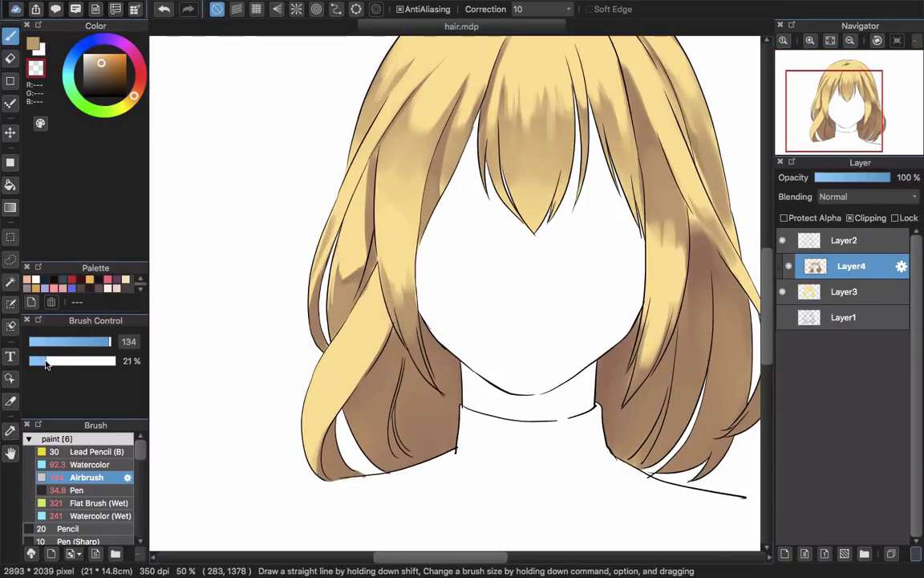
{"action": "left_click_drag", "start_coordinate": [462, 251], "coordinate": [397, 287]}
{"action": "mouse_move", "coordinate": [338, 352]}
{"action": "left_mouse_down"}
{"action": "mouse_move", "coordinate": [415, 268]}
{"action": "mouse_move", "coordinate": [357, 317]}
{"action": "mouse_move", "coordinate": [393, 281]}
{"action": "mouse_move", "coordinate": [314, 320]}
{"action": "mouse_move", "coordinate": [348, 358]}
{"action": "mouse_move", "coordinate": [337, 325]}
{"action": "left_mouse_up"}
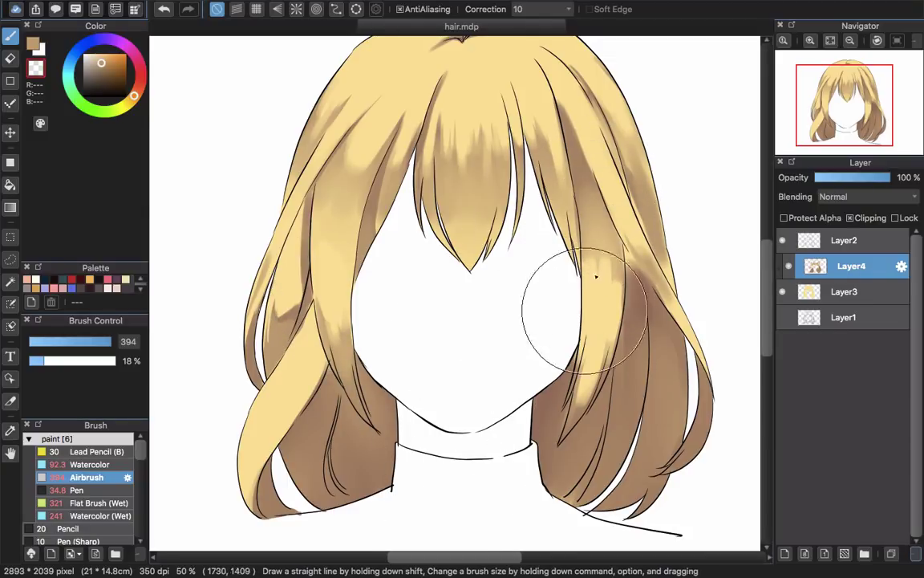
- Reduce the Airbrush to about 121 and soften the shadow transitions on the right face-side lock
{"action": "left_click_drag", "start_coordinate": [480, 362], "coordinate": [473, 252]}
{"action": "key", "text": "bracketleft"}
{"action": "key", "text": "bracketleft"}
{"action": "key", "text": "bracketleft"}
{"action": "key", "text": "bracketleft"}
{"action": "left_click_drag", "start_coordinate": [555, 263], "coordinate": [553, 264]}
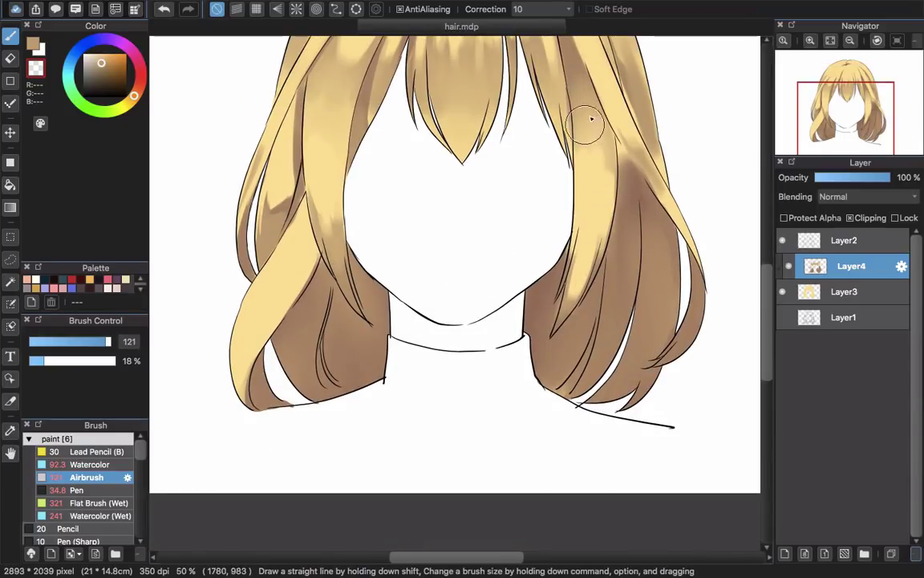
{"action": "scroll", "coordinate": [522, 264], "scroll_direction": "up", "scroll_amount": 3}
{"action": "scroll", "coordinate": [522, 265], "scroll_direction": "left", "scroll_amount": 3}
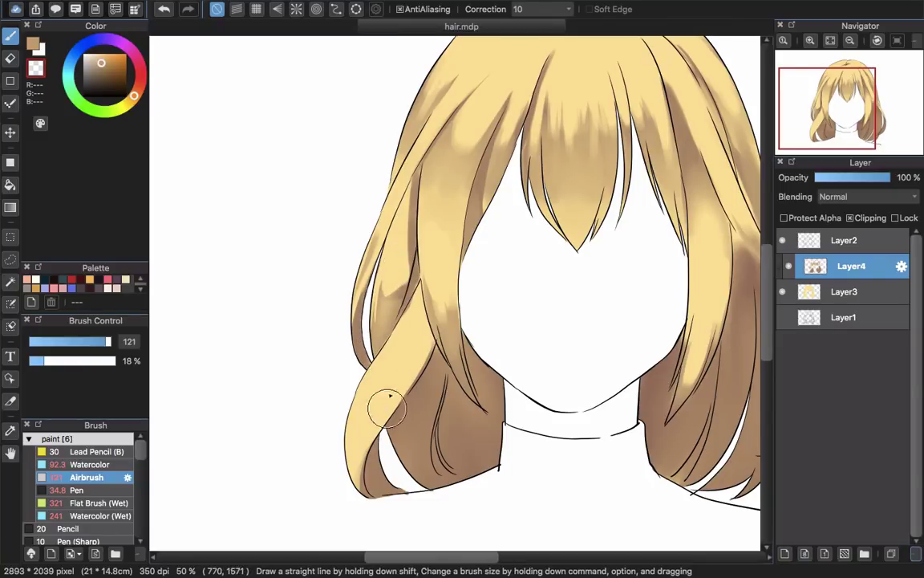
{"action": "scroll", "coordinate": [377, 412], "scroll_direction": "up", "scroll_amount": 3}
{"action": "scroll", "coordinate": [377, 413], "scroll_direction": "right", "scroll_amount": 4}
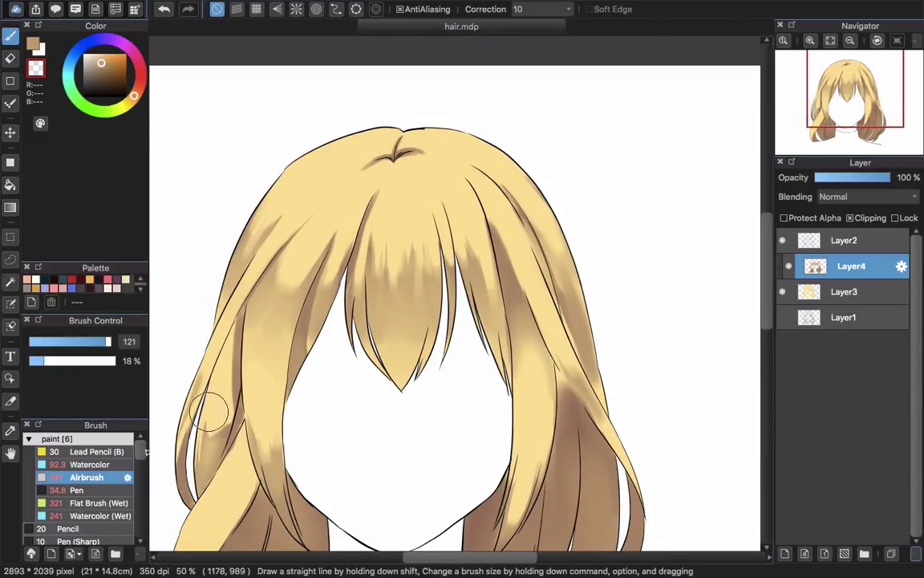
- Blend the left face-side lock with Watercolor (Wet) at size 168 and 10% opacity, using sampled base blond (R 255, G 227, B 150)
{"action": "left_click", "coordinate": [95, 516]}
{"action": "left_click_drag", "start_coordinate": [290, 391], "coordinate": [345, 227]}
{"action": "left_click", "coordinate": [273, 343], "text": "alt"}
{"action": "mouse_move", "coordinate": [337, 296]}
{"action": "left_mouse_down"}
{"action": "mouse_move", "coordinate": [318, 249]}
{"action": "mouse_move", "coordinate": [401, 179]}
{"action": "left_mouse_up"}
{"action": "mouse_move", "coordinate": [319, 243]}
{"action": "left_mouse_down"}
{"action": "mouse_move", "coordinate": [321, 157]}
{"action": "mouse_move", "coordinate": [321, 167]}
{"action": "left_mouse_up"}
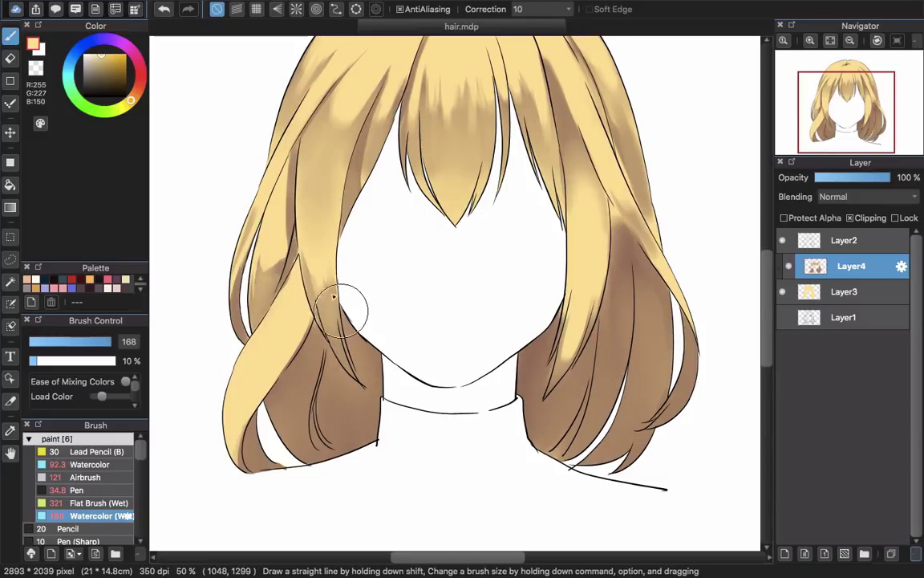
{"action": "scroll", "coordinate": [482, 337], "scroll_direction": "up", "scroll_amount": 3}
{"action": "scroll", "coordinate": [481, 337], "scroll_direction": "right", "scroll_amount": 3}
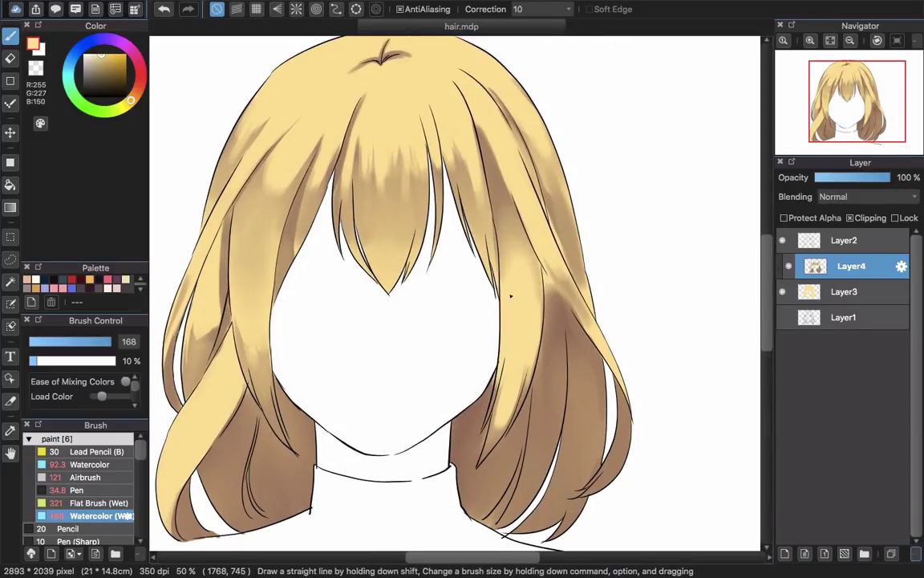
{"action": "scroll", "coordinate": [517, 341], "scroll_direction": "down", "scroll_amount": 4}
{"action": "scroll", "coordinate": [517, 341], "scroll_direction": "left", "scroll_amount": 2}
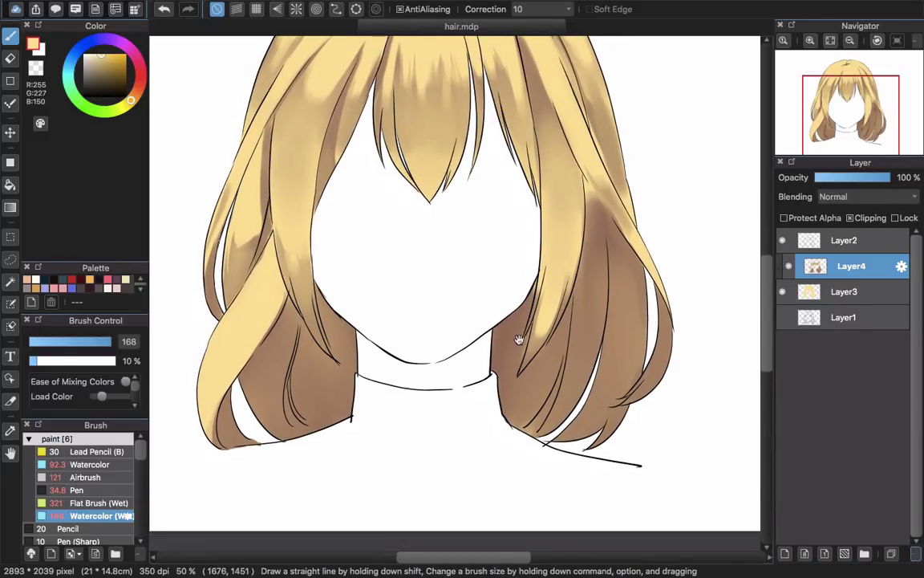
- Add a clipped layer above the shadows and paint pale yellow (R 255, G 244, B 191) highlight strands with Watercolor at size 34, 43% opacity
{"action": "scroll", "coordinate": [542, 311], "scroll_direction": "down", "scroll_amount": 2}
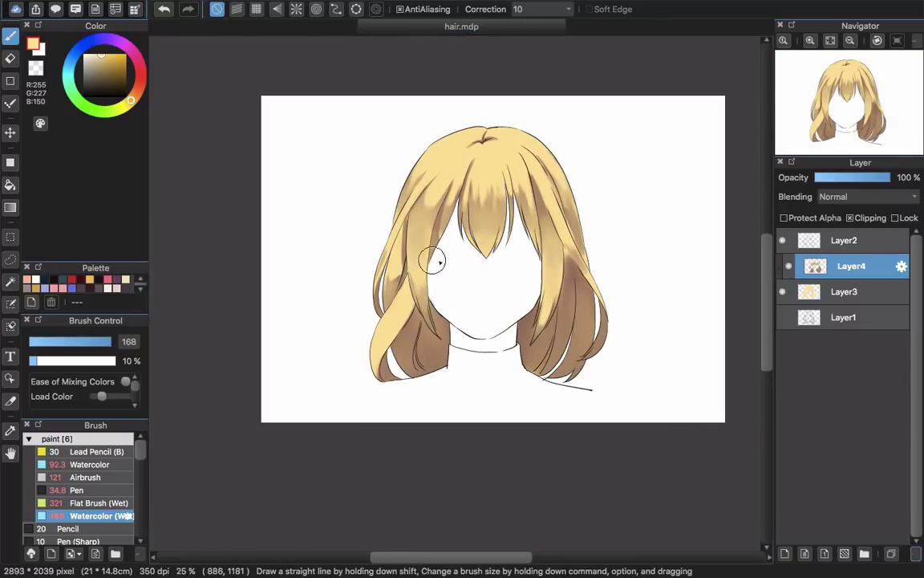
{"action": "scroll", "coordinate": [487, 259], "scroll_direction": "up", "scroll_amount": 1}
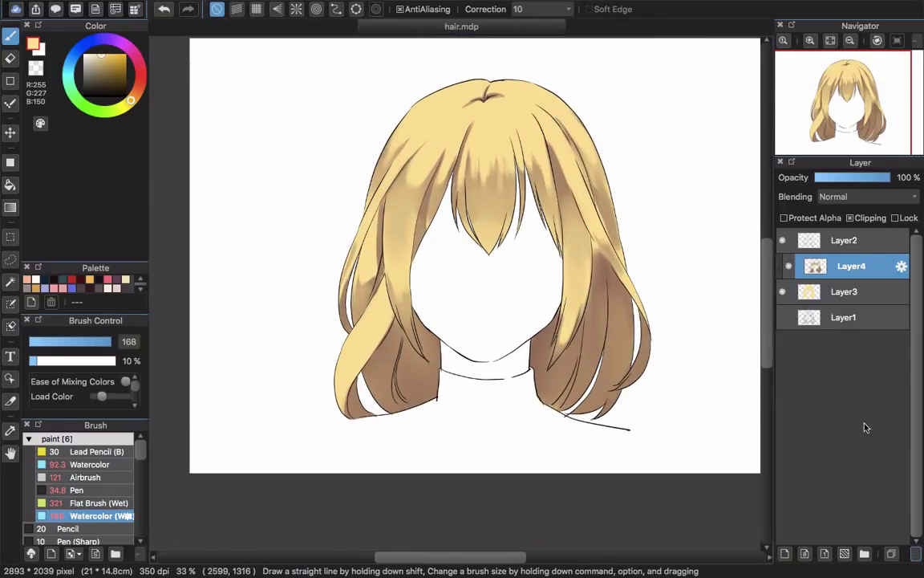
{"action": "left_click", "coordinate": [786, 554]}
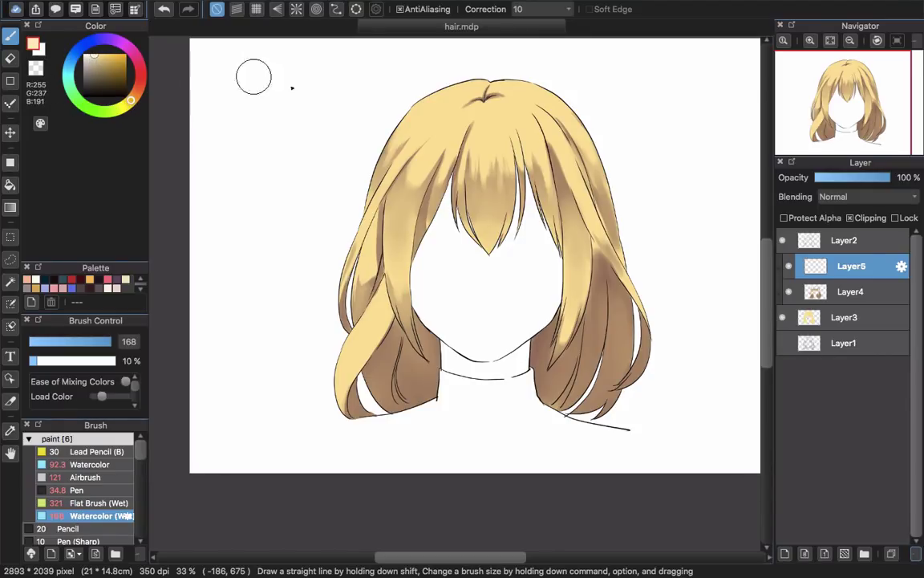
{"action": "left_click", "coordinate": [89, 464]}
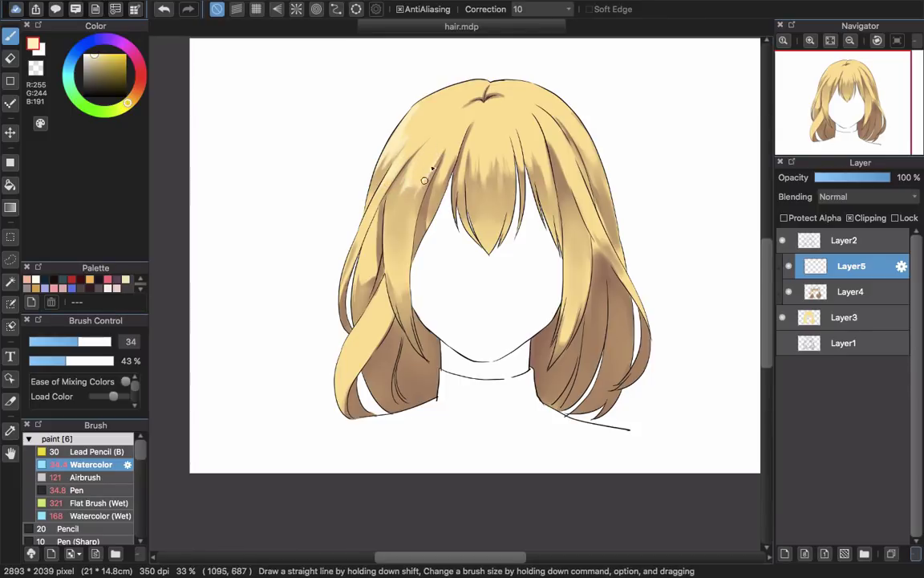
{"action": "left_click_drag", "start_coordinate": [436, 178], "coordinate": [418, 227]}
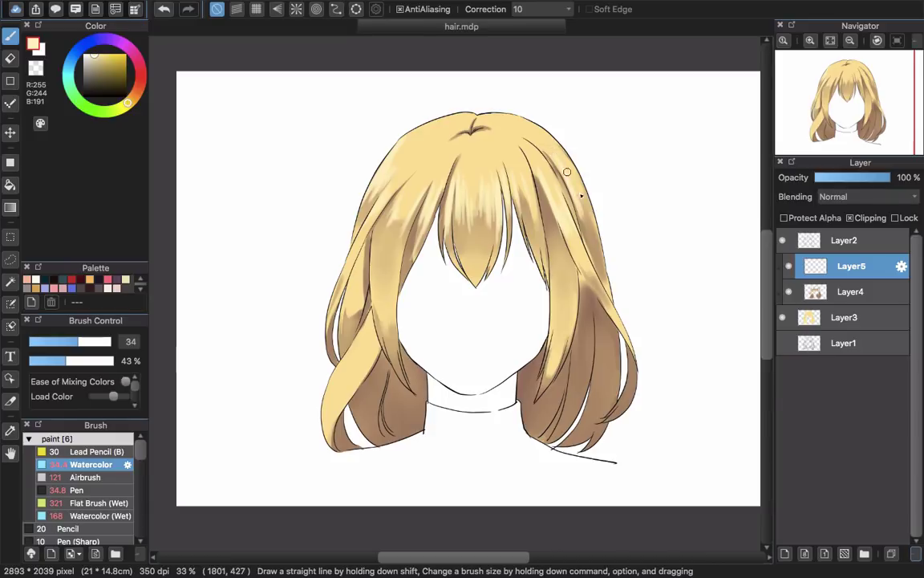
{"action": "mouse_move", "coordinate": [407, 268]}
{"action": "left_mouse_down"}
{"action": "mouse_move", "coordinate": [449, 273]}
{"action": "mouse_move", "coordinate": [437, 255]}
{"action": "left_mouse_up"}
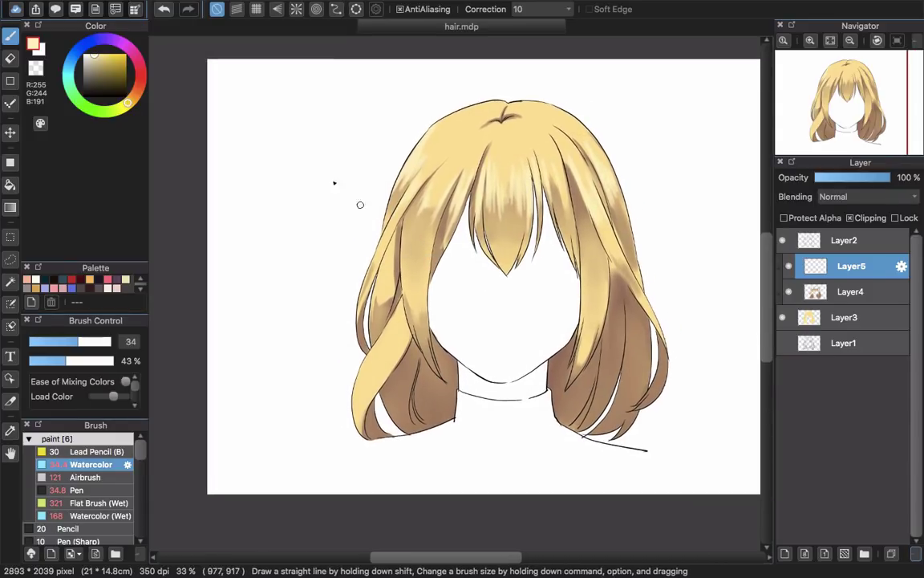
- Blend the new highlights on the left-side locks and bangs with Watercolor (Wet) at size 58 and 10% opacity
{"action": "scroll", "coordinate": [433, 151], "scroll_direction": "up", "scroll_amount": 3}
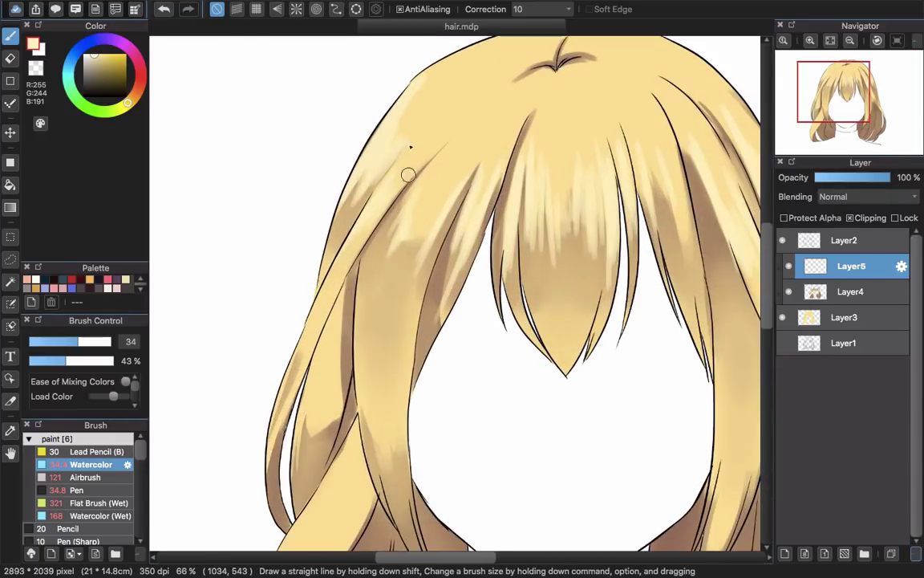
{"action": "left_click", "coordinate": [98, 516]}
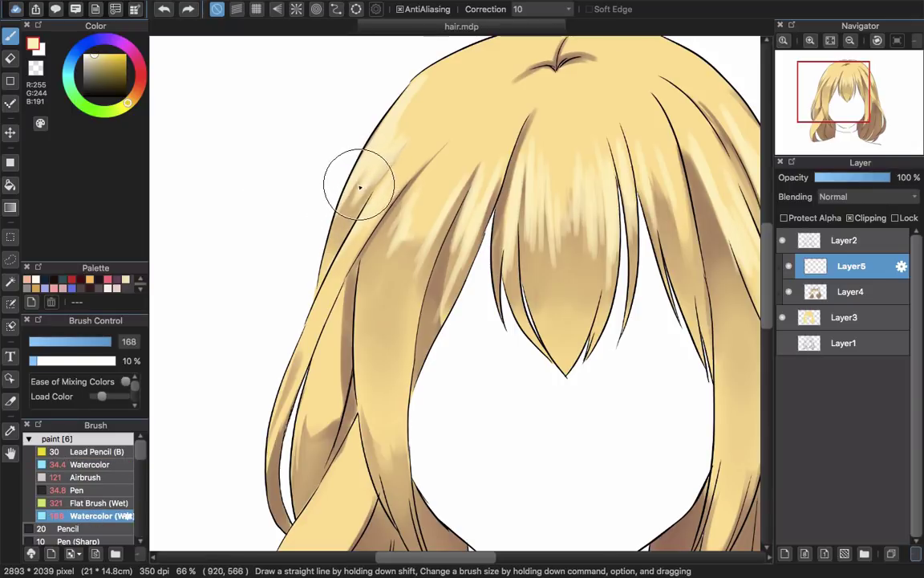
{"action": "key", "text": "super+z"}
{"action": "mouse_move", "coordinate": [411, 172]}
{"action": "left_mouse_down"}
{"action": "mouse_move", "coordinate": [333, 220]}
{"action": "mouse_move", "coordinate": [381, 157]}
{"action": "mouse_move", "coordinate": [371, 168]}
{"action": "left_mouse_up"}
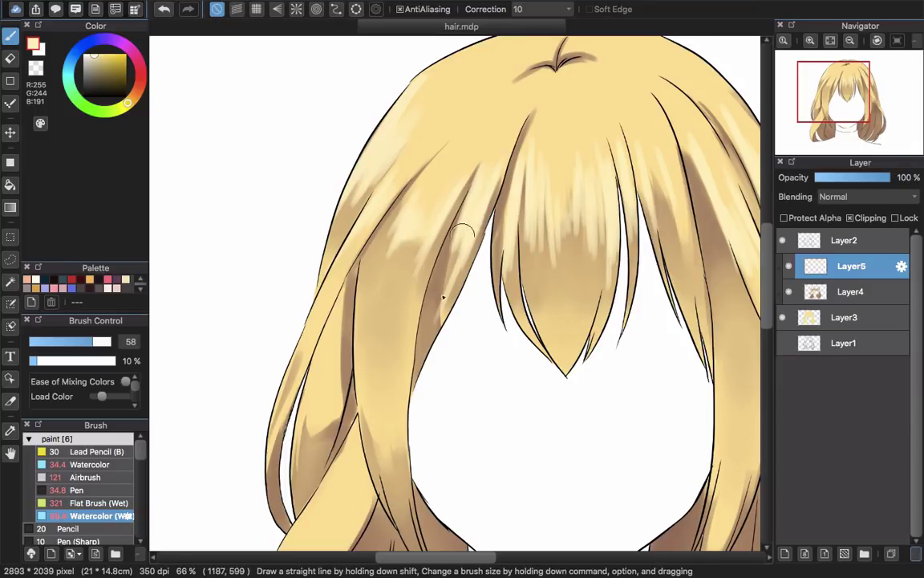
{"action": "scroll", "coordinate": [464, 232], "scroll_direction": "right", "scroll_amount": 5}
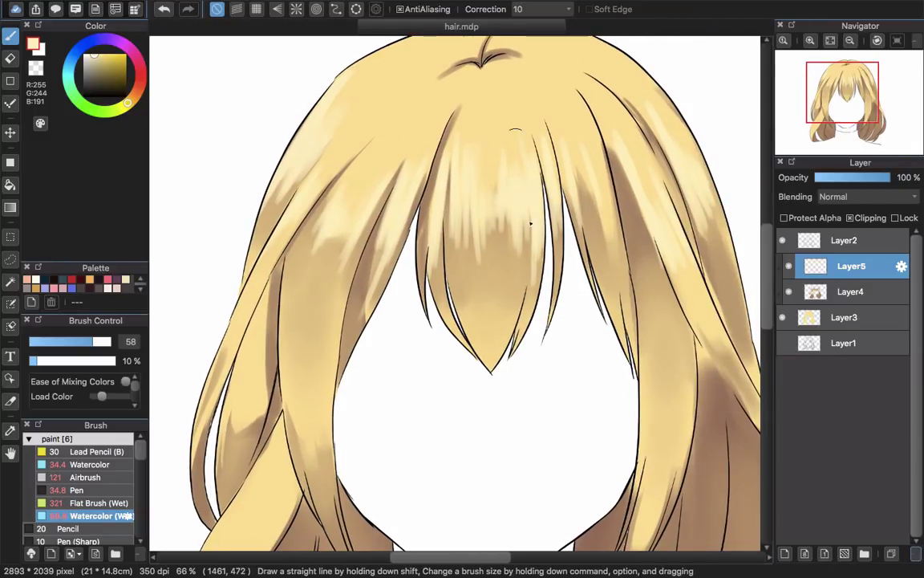
- Fade the highlight edges on the bangs and side locks using transparent colour with Watercolor (Wet) at size 112 and 10% opacity
{"action": "left_click", "coordinate": [36, 69]}
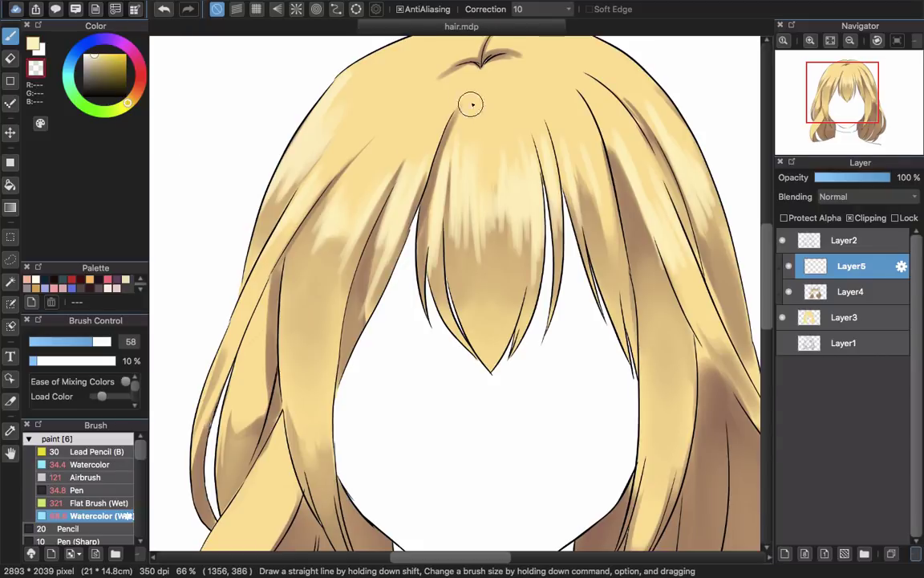
{"action": "key", "text": "bracketright"}
{"action": "key", "text": "bracketright"}
{"action": "key", "text": "bracketright"}
{"action": "key", "text": "bracketright"}
{"action": "key", "text": "bracketright"}
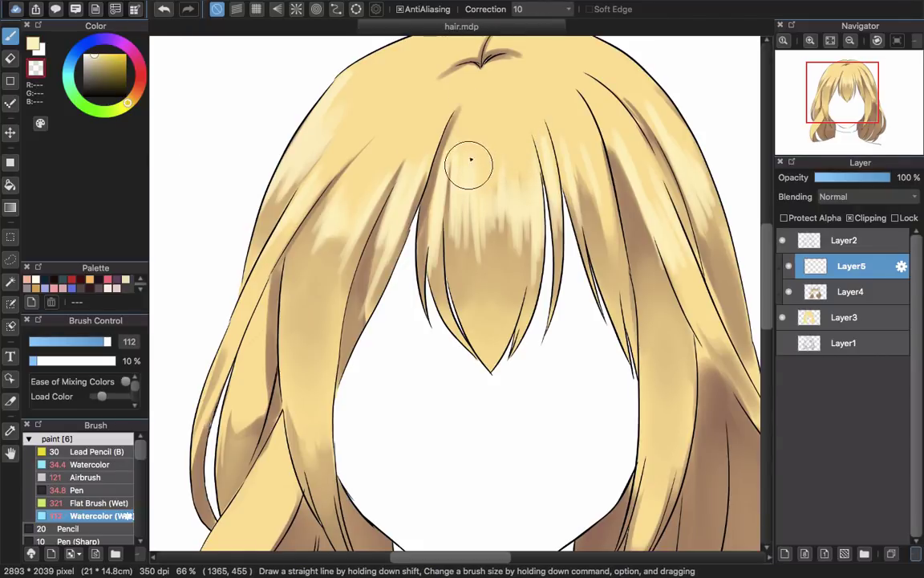
{"action": "mouse_move", "coordinate": [478, 277]}
{"action": "left_mouse_down"}
{"action": "mouse_move", "coordinate": [466, 233]}
{"action": "mouse_move", "coordinate": [527, 250]}
{"action": "mouse_move", "coordinate": [524, 231]}
{"action": "mouse_move", "coordinate": [527, 255]}
{"action": "left_mouse_up"}
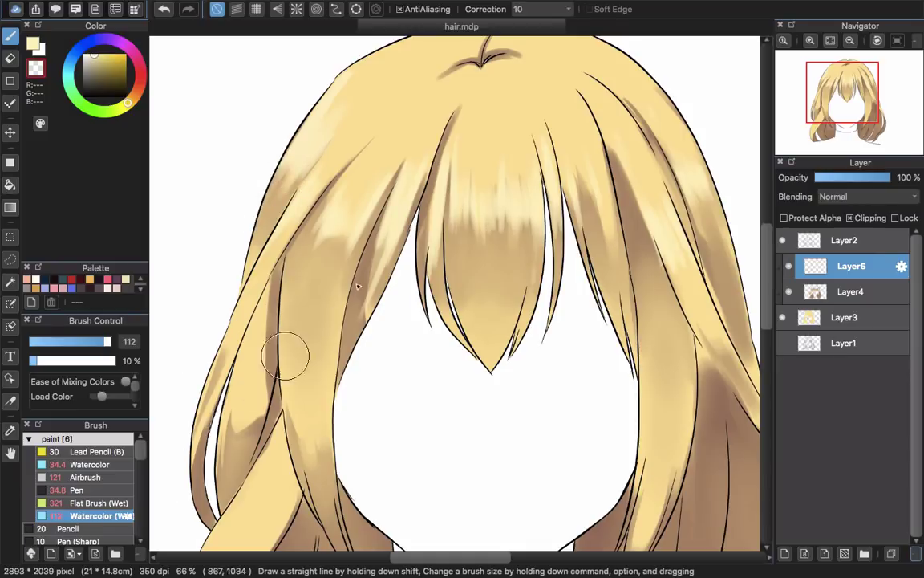
{"action": "scroll", "coordinate": [355, 252], "scroll_direction": "down", "scroll_amount": 3}
{"action": "left_click_drag", "start_coordinate": [504, 375], "coordinate": [484, 397]}
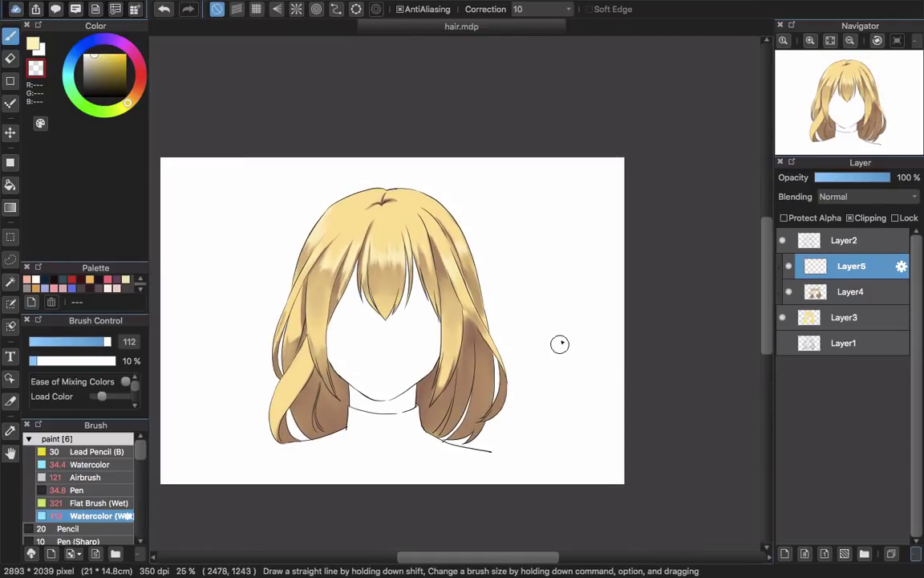
- Add another clipped layer above the highlight layer and set its blending mode to Lighten
{"action": "left_click", "coordinate": [785, 553]}
{"action": "left_click", "coordinate": [871, 218]}
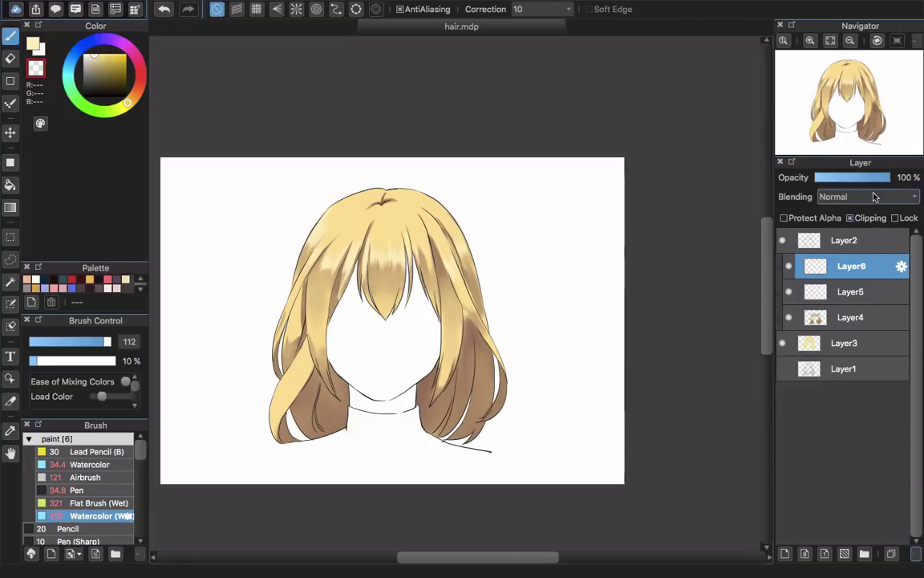
{"action": "left_click", "coordinate": [866, 197]}
{"action": "left_click", "coordinate": [864, 257]}
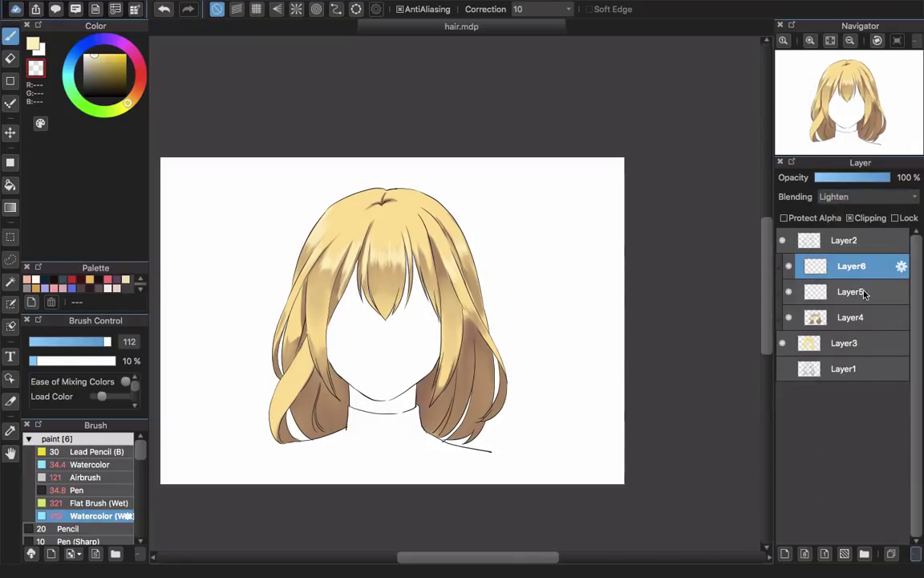
- Tint the hair tips and outer edges lavender (R 243, G 202, B 255) with the Airbrush at size 547 and 18% opacity
{"action": "left_click", "coordinate": [34, 41]}
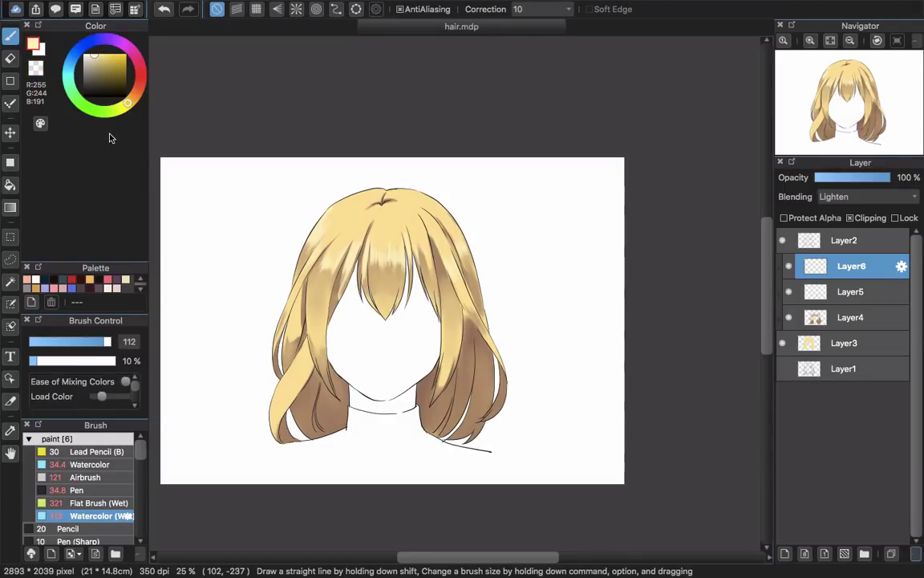
{"action": "left_click", "coordinate": [115, 42]}
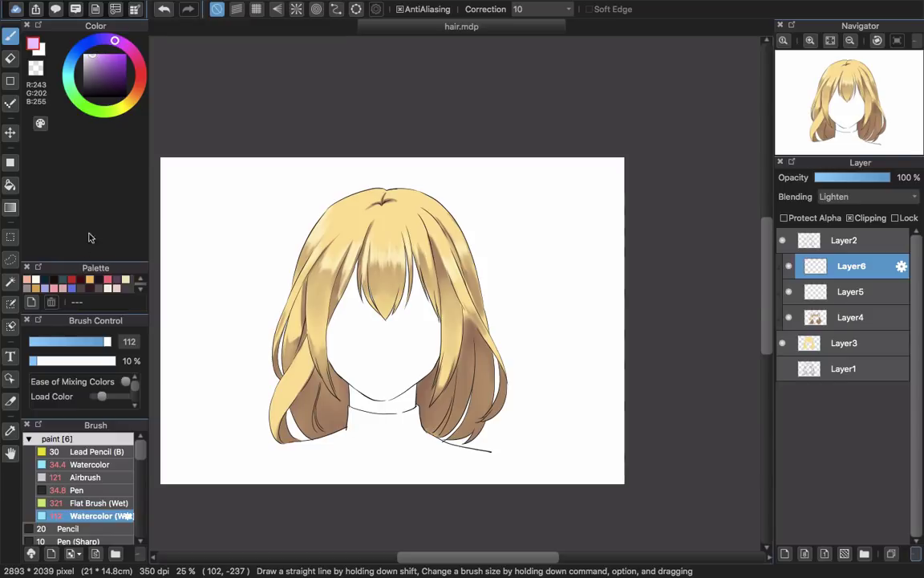
{"action": "left_click", "coordinate": [85, 478]}
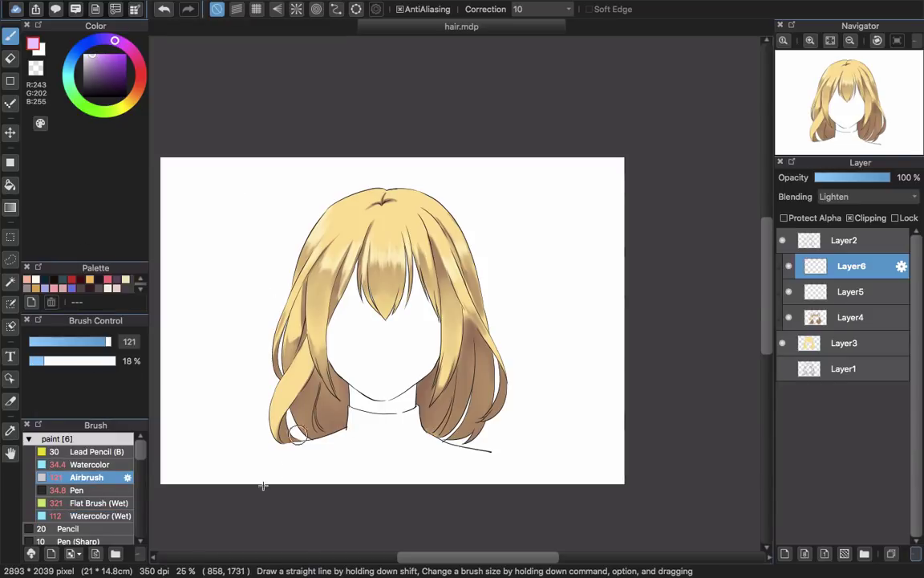
{"action": "key", "text": "["}
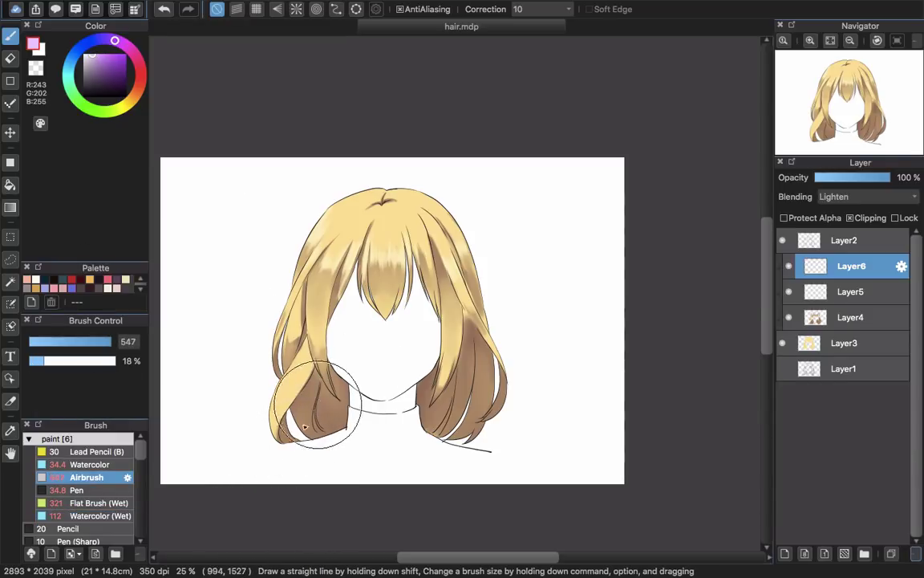
{"action": "mouse_move", "coordinate": [287, 463]}
{"action": "left_mouse_down"}
{"action": "mouse_move", "coordinate": [286, 447]}
{"action": "mouse_move", "coordinate": [311, 428]}
{"action": "mouse_move", "coordinate": [304, 442]}
{"action": "mouse_move", "coordinate": [273, 321]}
{"action": "mouse_move", "coordinate": [268, 386]}
{"action": "mouse_move", "coordinate": [277, 299]}
{"action": "mouse_move", "coordinate": [289, 316]}
{"action": "mouse_move", "coordinate": [281, 378]}
{"action": "left_mouse_up"}
{"action": "mouse_move", "coordinate": [460, 403]}
{"action": "left_mouse_down"}
{"action": "mouse_move", "coordinate": [516, 326]}
{"action": "mouse_move", "coordinate": [479, 456]}
{"action": "mouse_move", "coordinate": [509, 351]}
{"action": "mouse_move", "coordinate": [462, 457]}
{"action": "mouse_move", "coordinate": [508, 386]}
{"action": "mouse_move", "coordinate": [411, 463]}
{"action": "mouse_move", "coordinate": [447, 440]}
{"action": "left_mouse_up"}
{"action": "mouse_move", "coordinate": [472, 217]}
{"action": "left_mouse_down"}
{"action": "mouse_move", "coordinate": [450, 214]}
{"action": "mouse_move", "coordinate": [488, 281]}
{"action": "mouse_move", "coordinate": [453, 248]}
{"action": "mouse_move", "coordinate": [485, 297]}
{"action": "left_mouse_up"}
{"action": "mouse_move", "coordinate": [311, 227]}
{"action": "left_mouse_down"}
{"action": "mouse_move", "coordinate": [333, 212]}
{"action": "mouse_move", "coordinate": [322, 247]}
{"action": "left_mouse_up"}
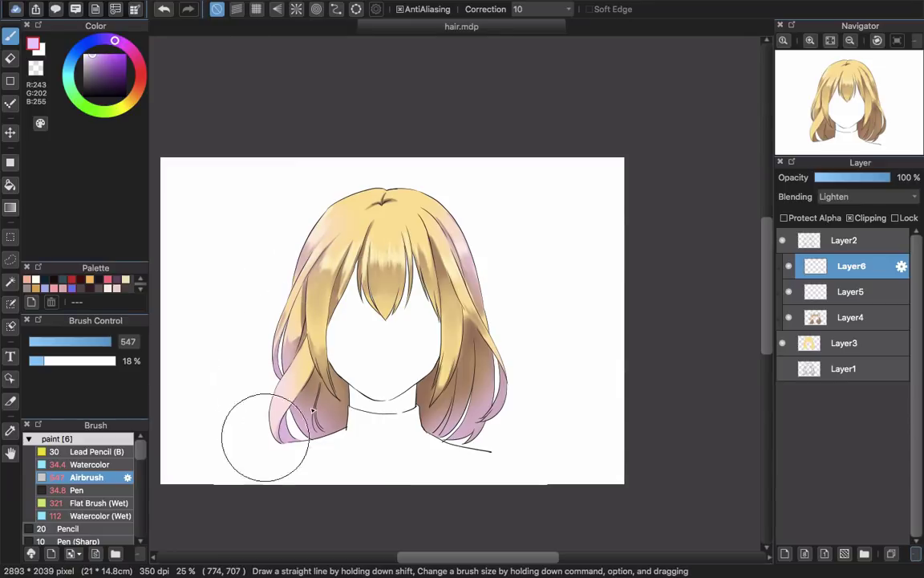